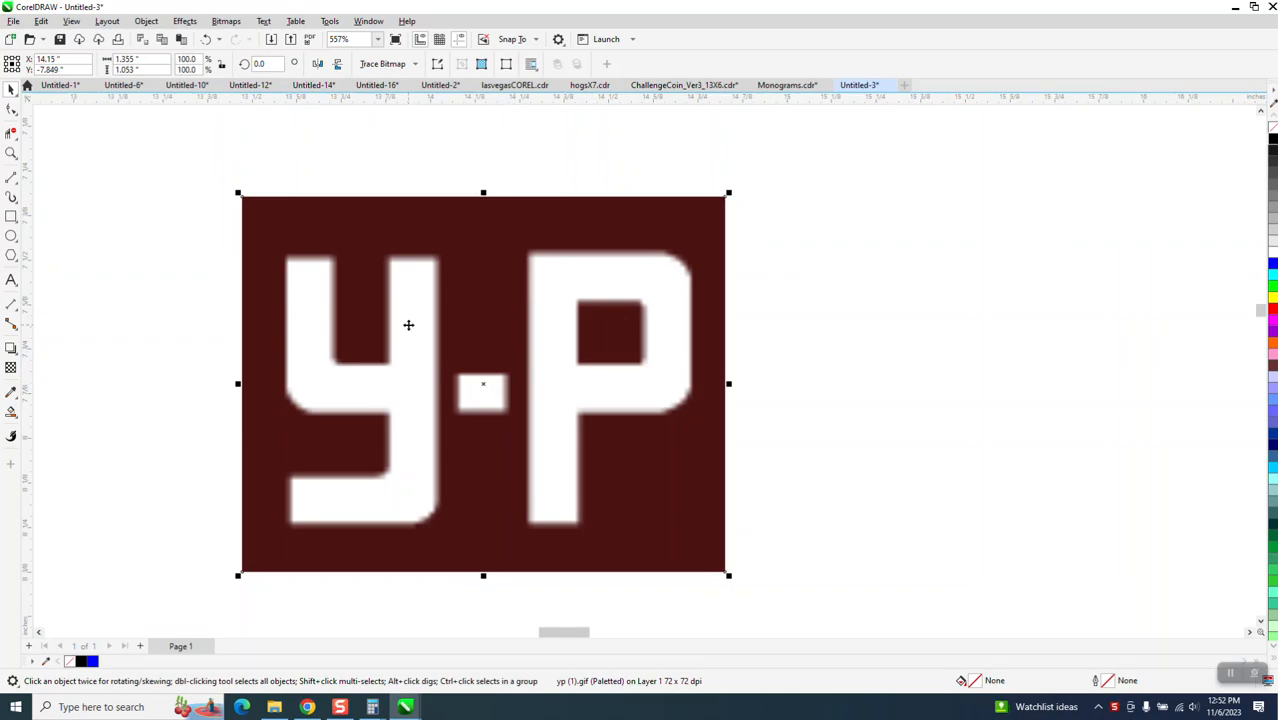
# - Try an outline trace of the y-P bitmap using the Clipart image type
pyautogui.click(416, 66)
pyautogui.moveTo(410, 111)
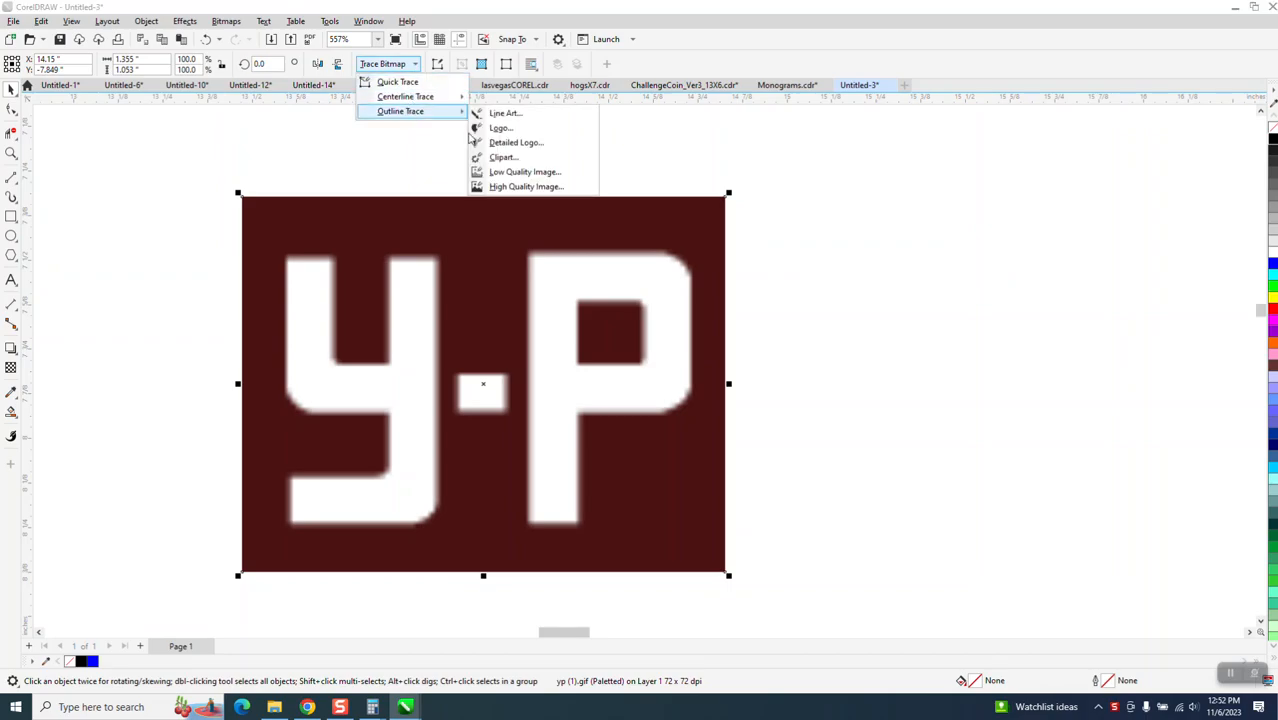
pyautogui.click(502, 158)
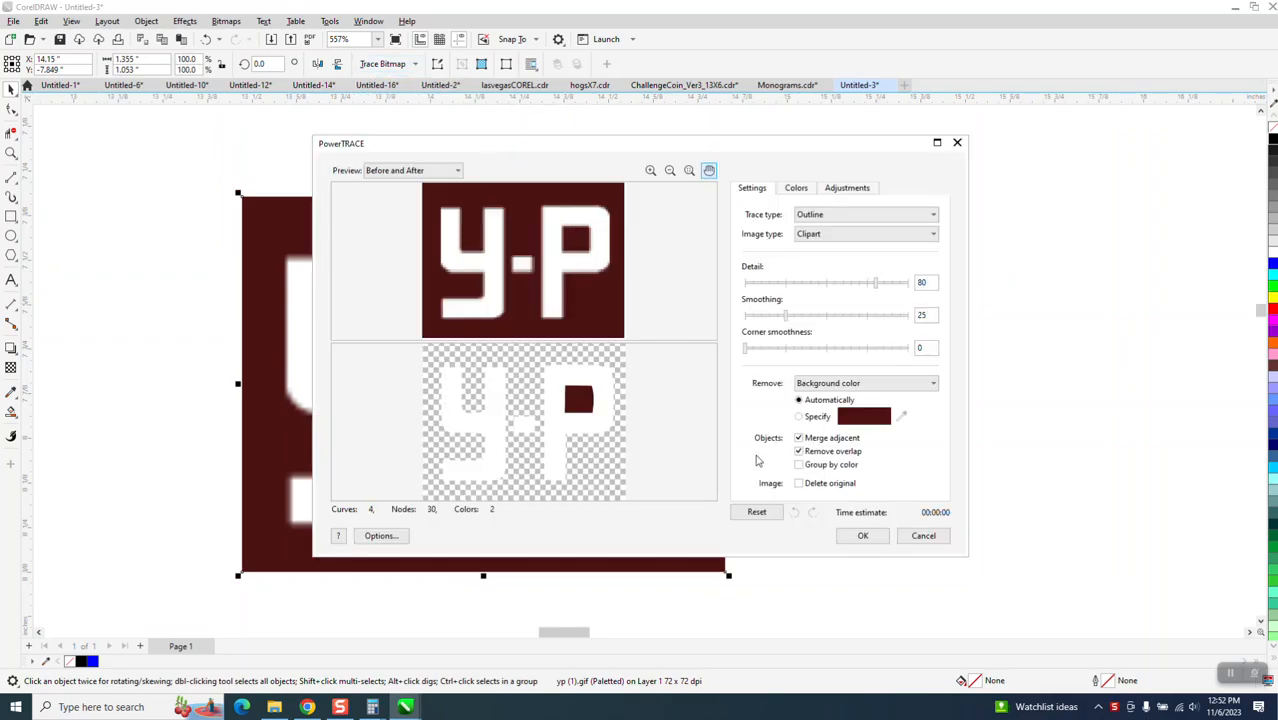
pyautogui.click(845, 537)
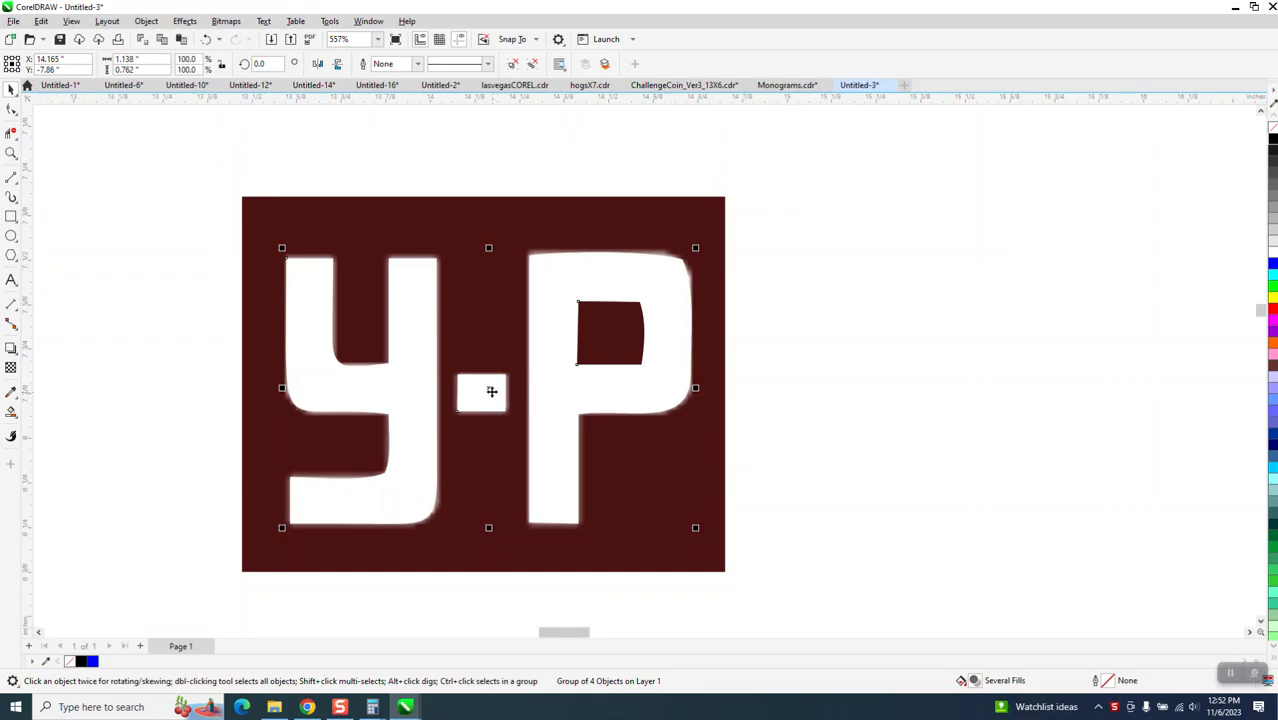
# - Inspect the traced group beside the bitmap with a black hairline outline, and delete it
pyautogui.moveTo(1260, 405)
pyautogui.mouseDown()
pyautogui.moveTo(1209, 253)
pyautogui.moveTo(1131, 253)
pyautogui.mouseUp()
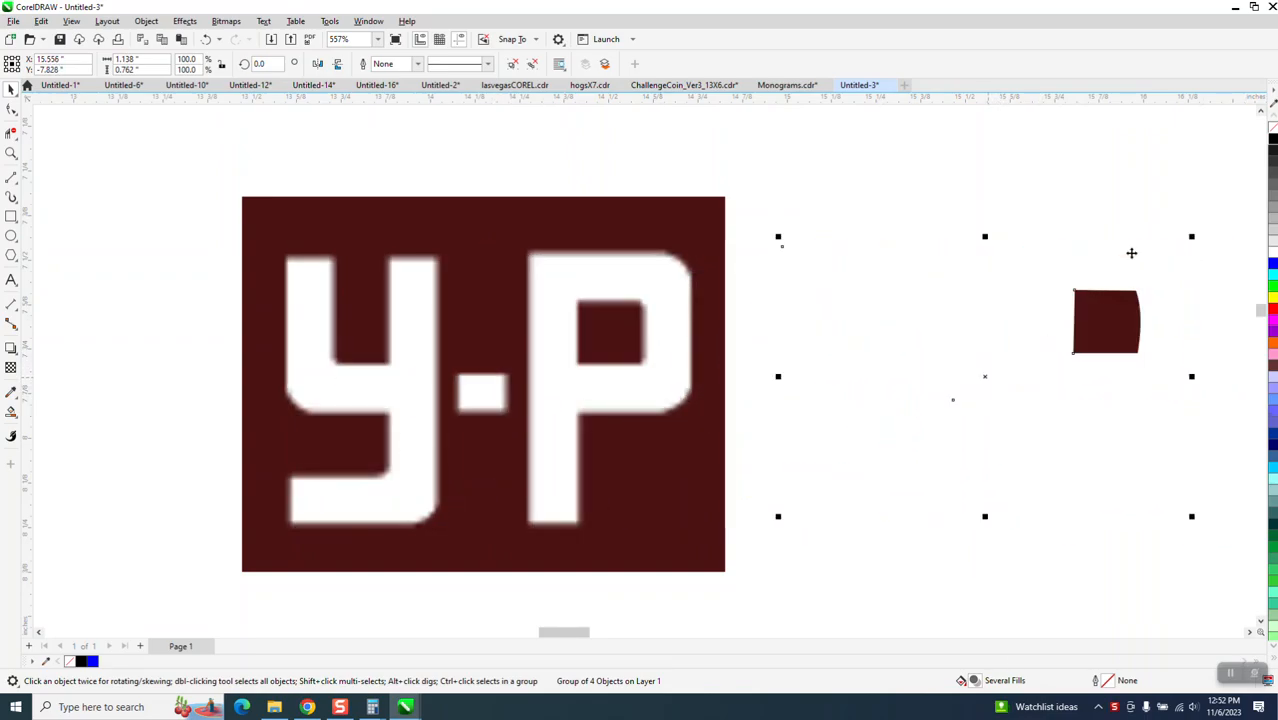
pyautogui.rightClick(1272, 140)
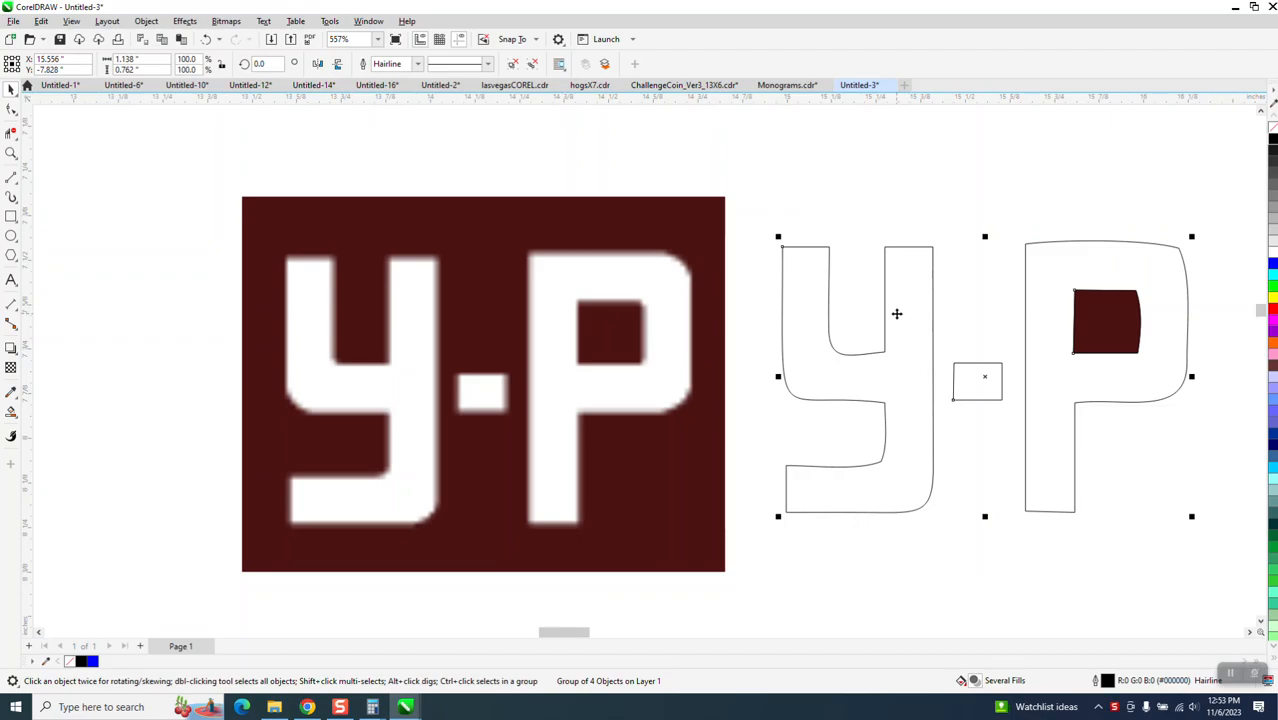
pyautogui.press('Delete')
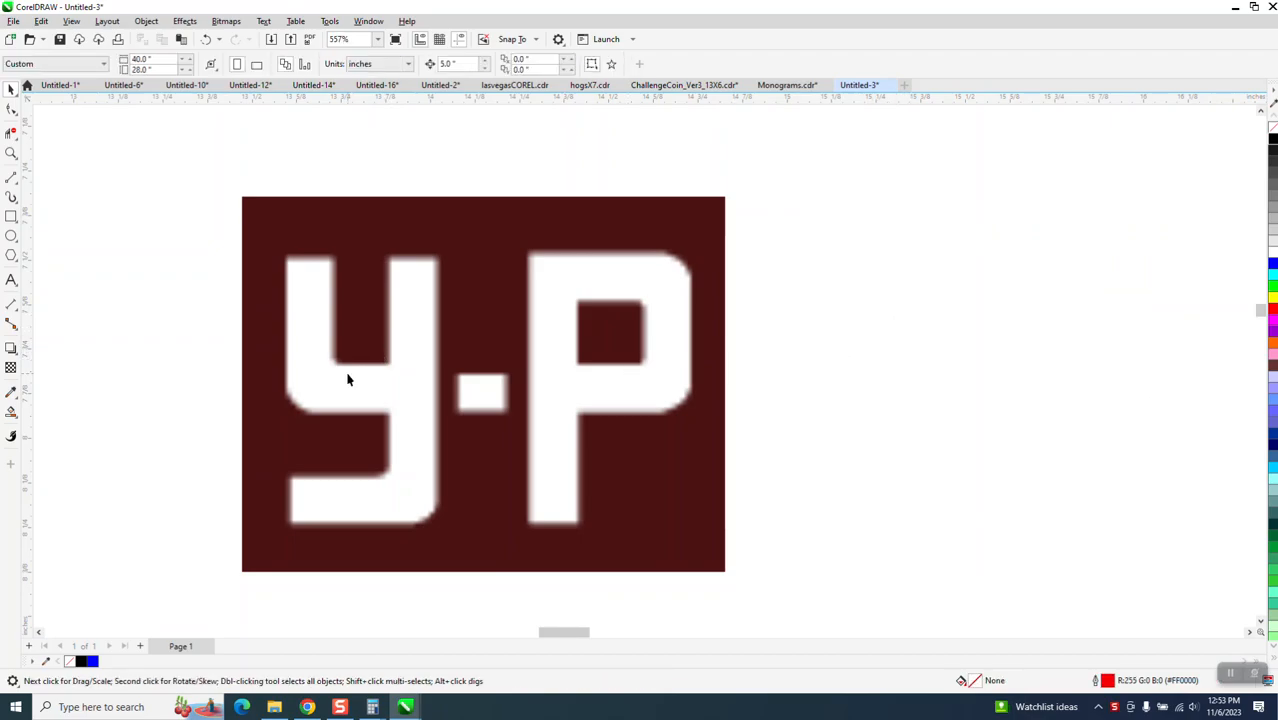
# - Draw a rectangle about 0.416 by 0.426 inches over the upper part of the bitmap's y
pyautogui.click(12, 153)
pyautogui.moveTo(196, 235); pyautogui.dragTo(712, 574)
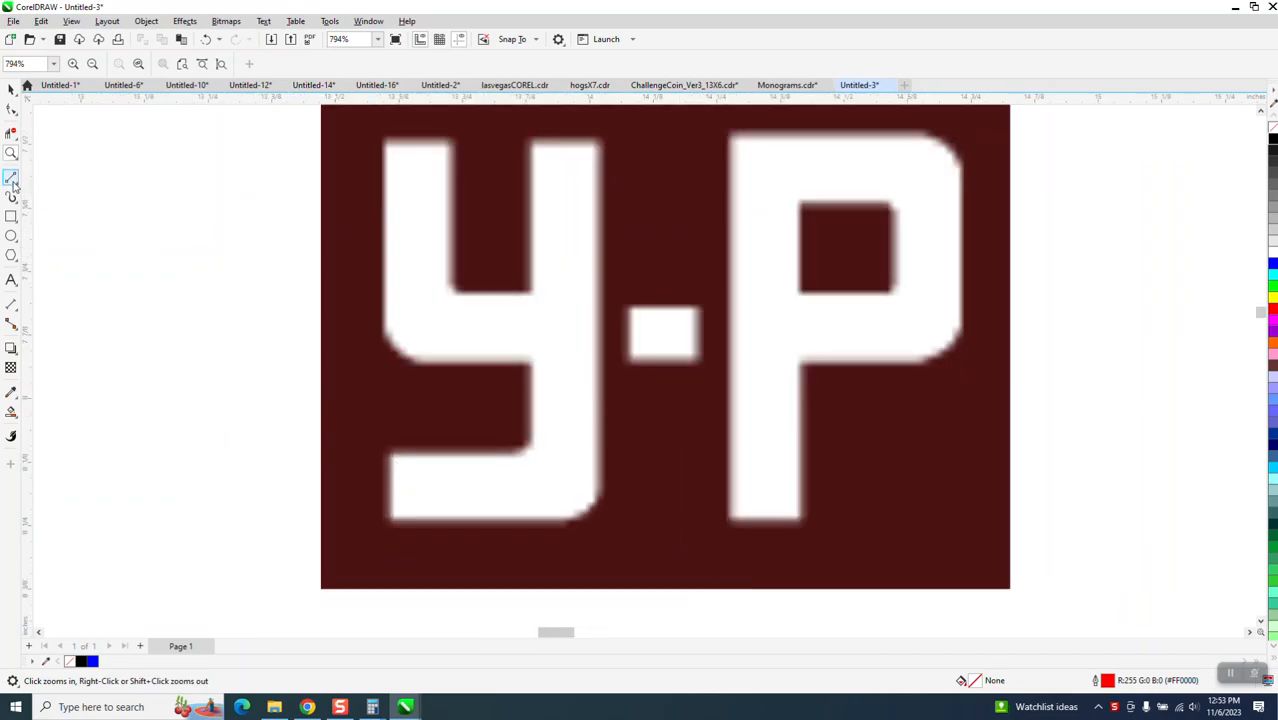
pyautogui.click(11, 216)
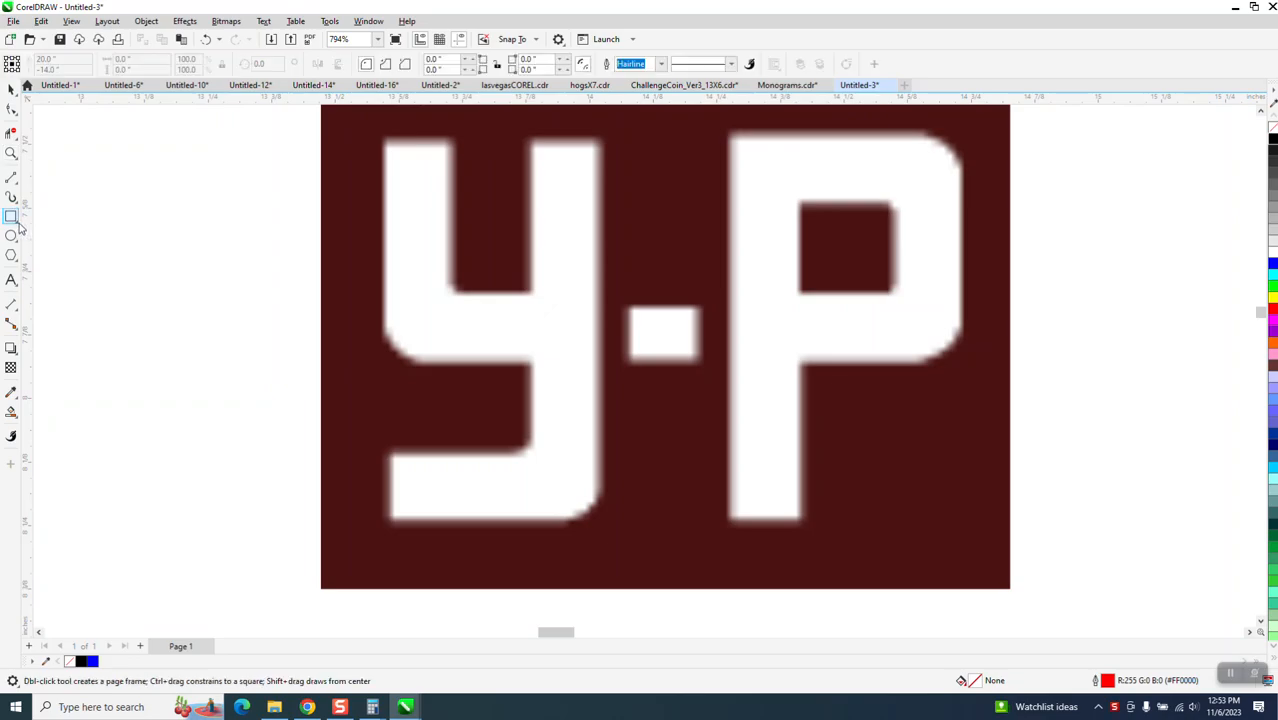
pyautogui.click(18, 224)
pyautogui.click(60, 214)
pyautogui.moveTo(386, 144); pyautogui.dragTo(597, 360)
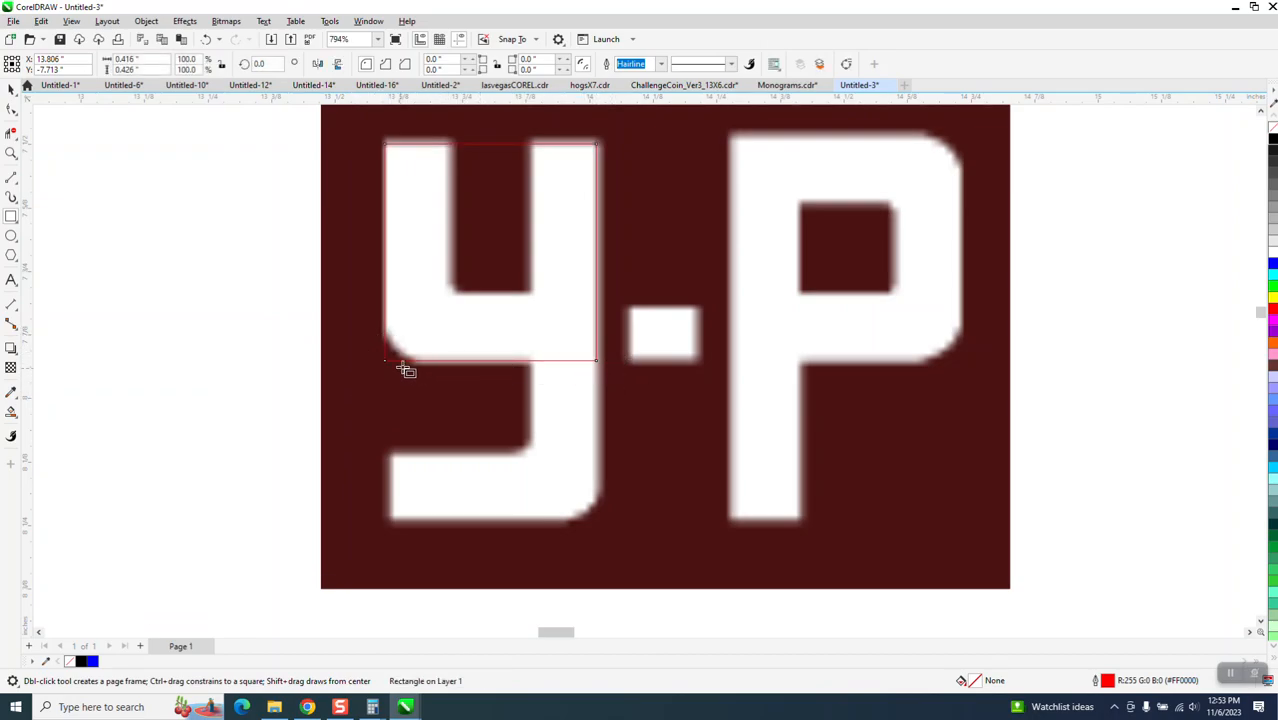
# - Round the rectangle's lower-left corner with a 0.08 inch radius to match the y's curve
pyautogui.click(11, 89)
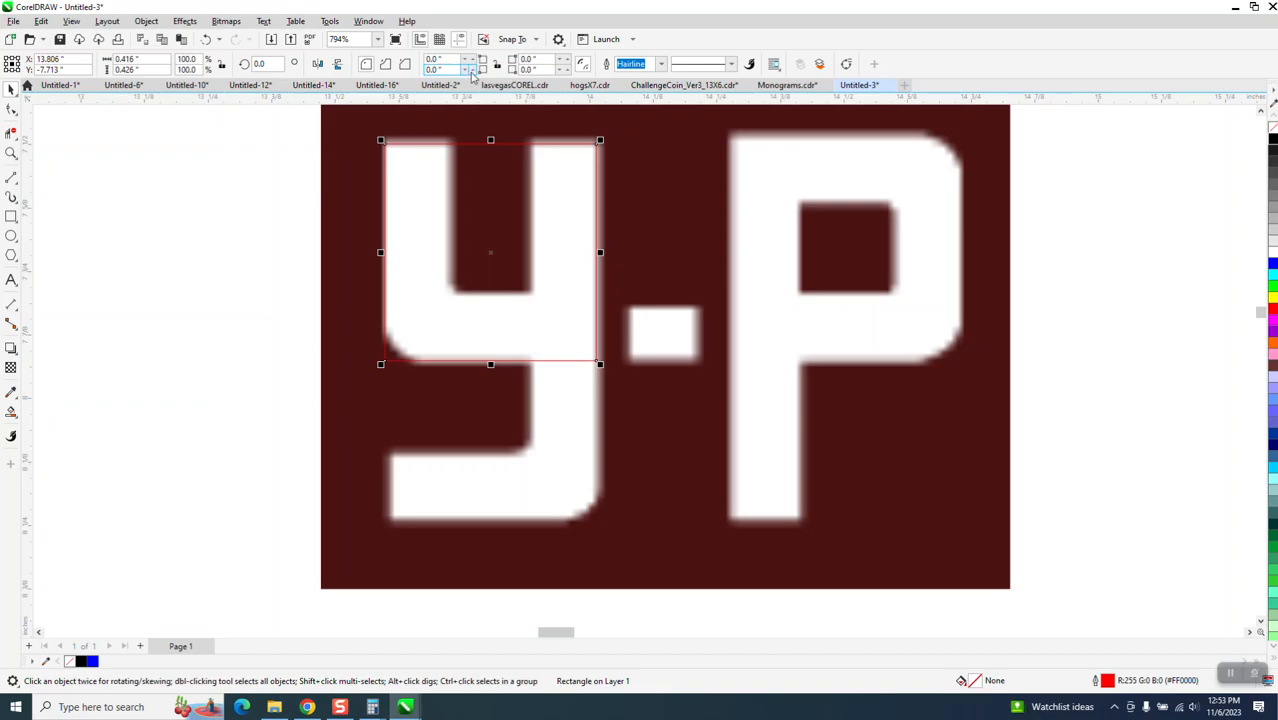
pyautogui.click(474, 71)
pyautogui.click(476, 74)
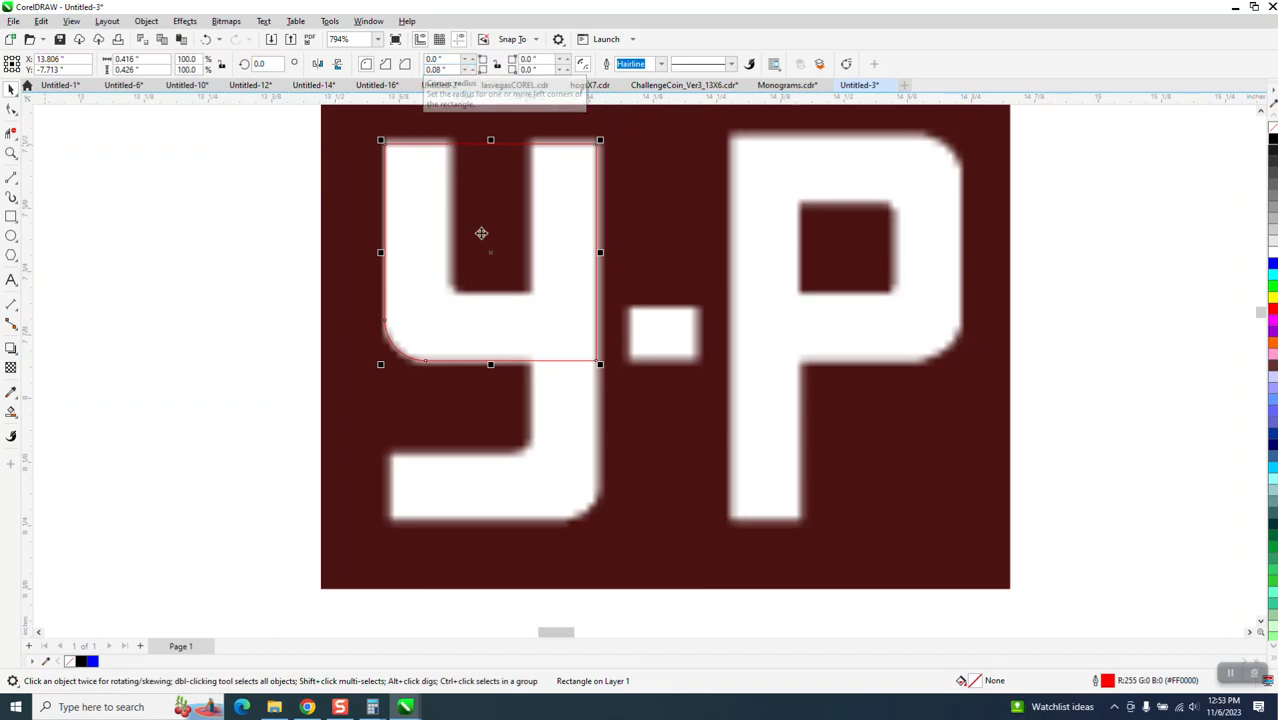
# - Draw a rectangle about 0.167 by 0.292 inches over the y's upper notch and round its lower-left corner to 0.04 inches
pyautogui.click(11, 216)
pyautogui.moveTo(451, 145); pyautogui.dragTo(530, 292)
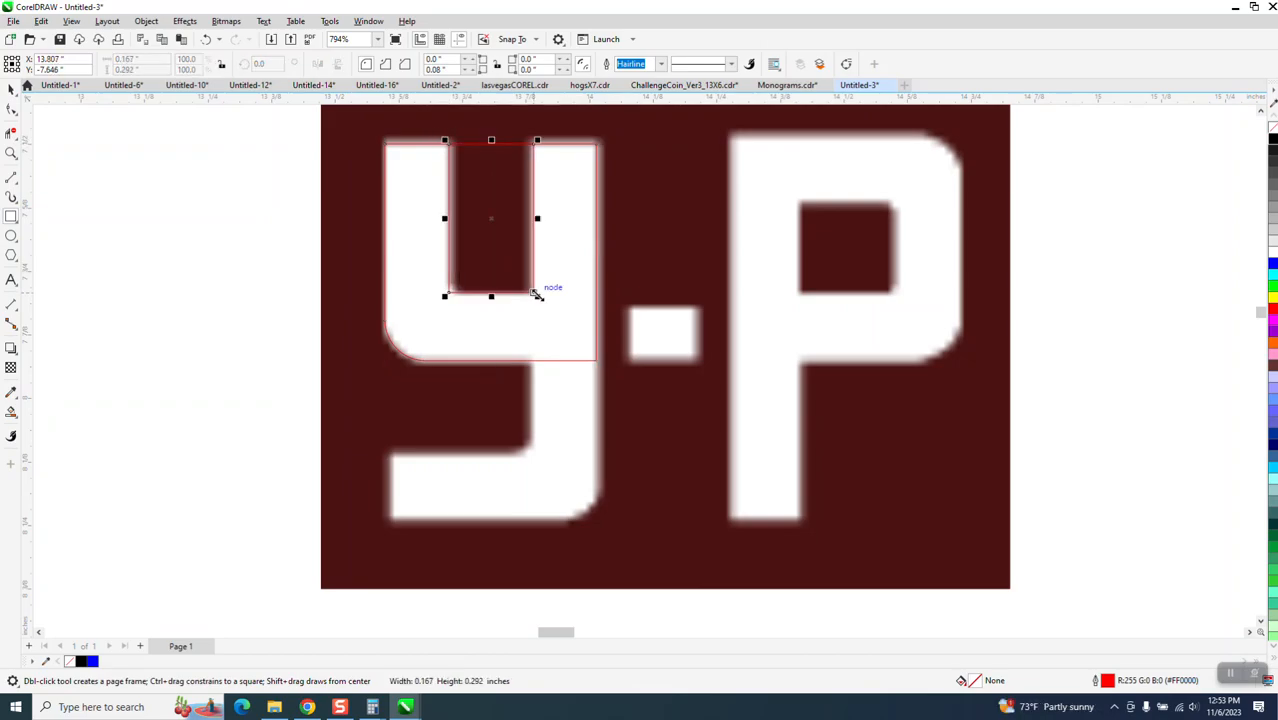
pyautogui.click(11, 153)
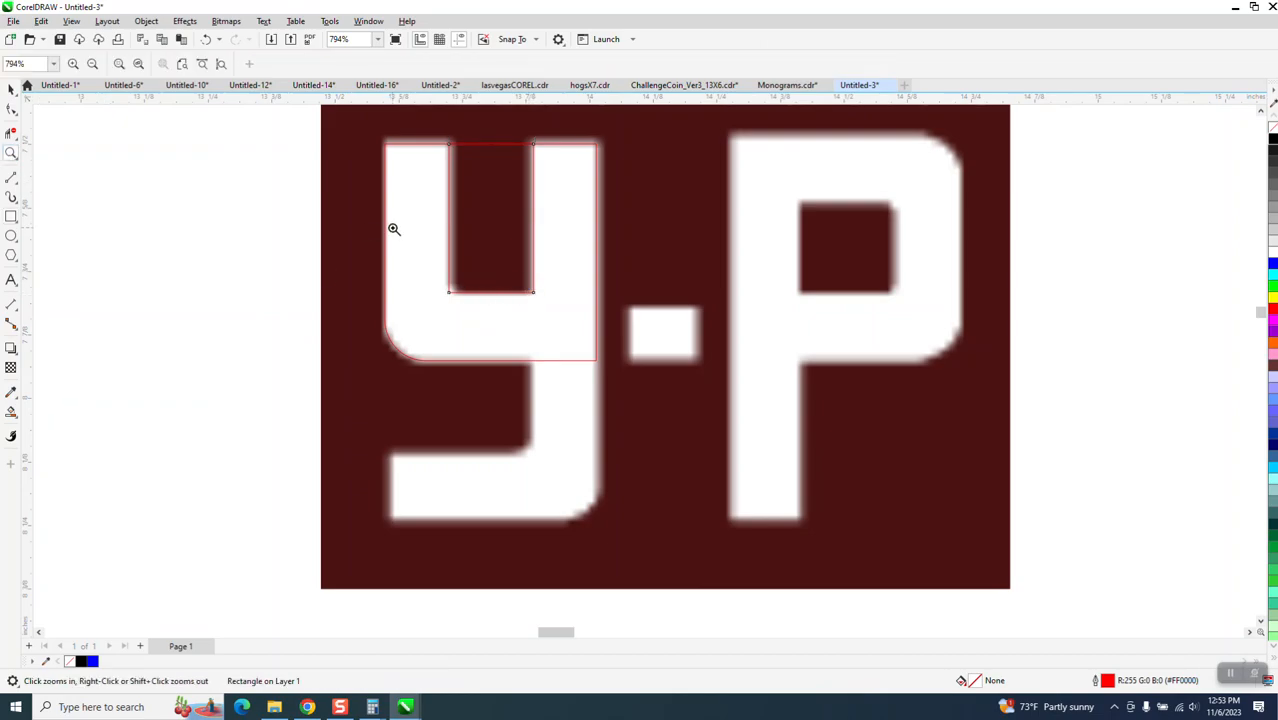
pyautogui.moveTo(391, 226); pyautogui.dragTo(590, 348)
pyautogui.click(11, 88)
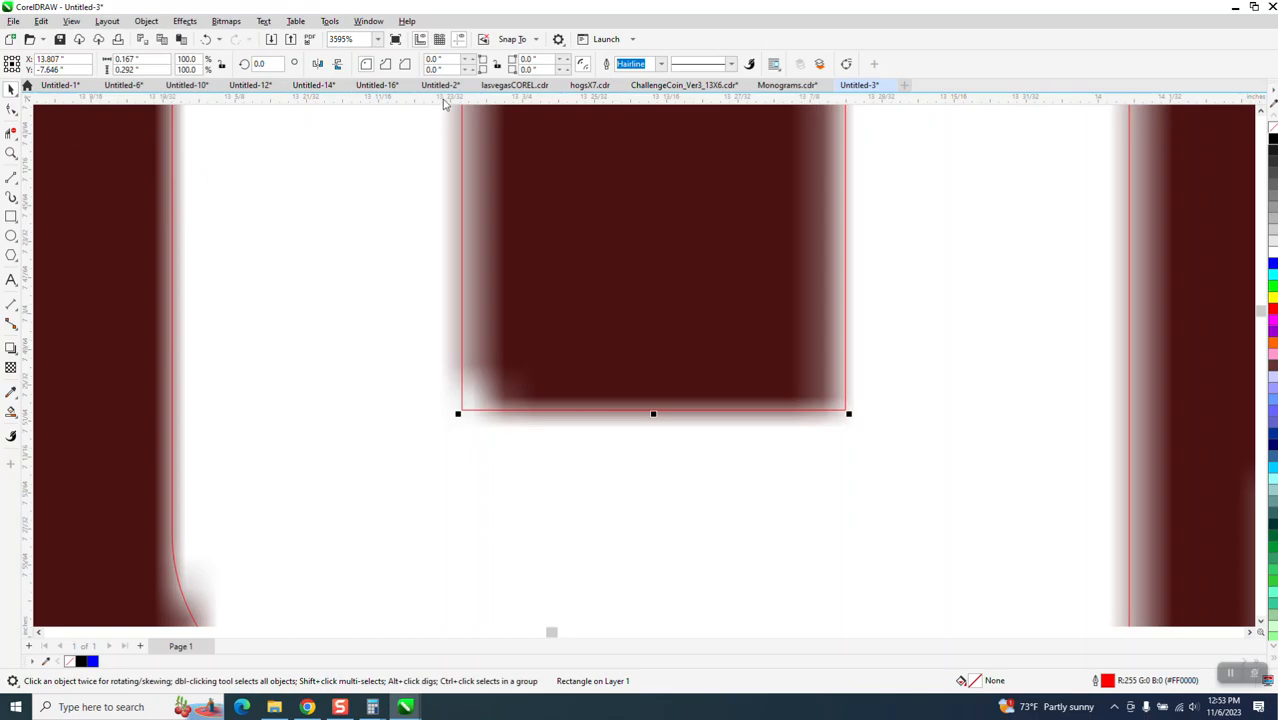
pyautogui.click(466, 66)
pyautogui.click(466, 66)
pyautogui.click(466, 66)
# - Draw a rectangle about 0.132 by 0.309 inches over the y's lower stem, with a 0.06 inch lower-right corner radius
pyautogui.scroll(-2, 328, 308)
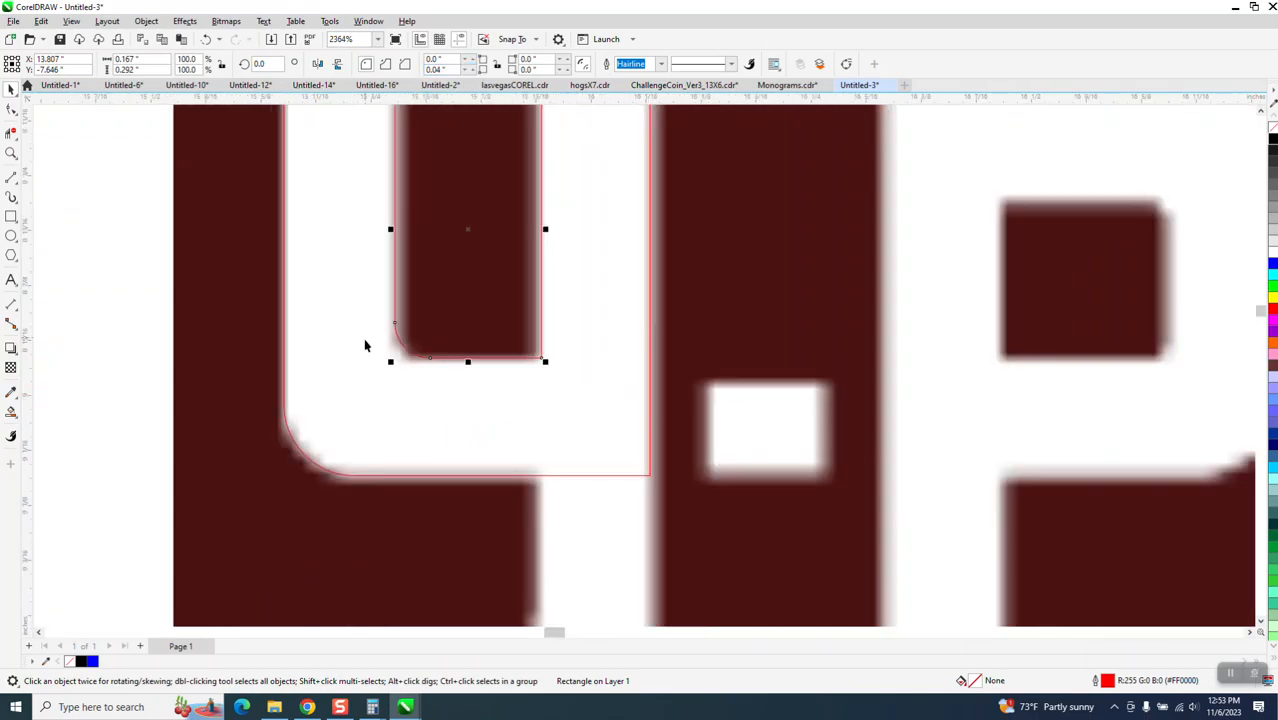
pyautogui.scroll(-1, 362, 343)
pyautogui.scroll(-1, 500, 330)
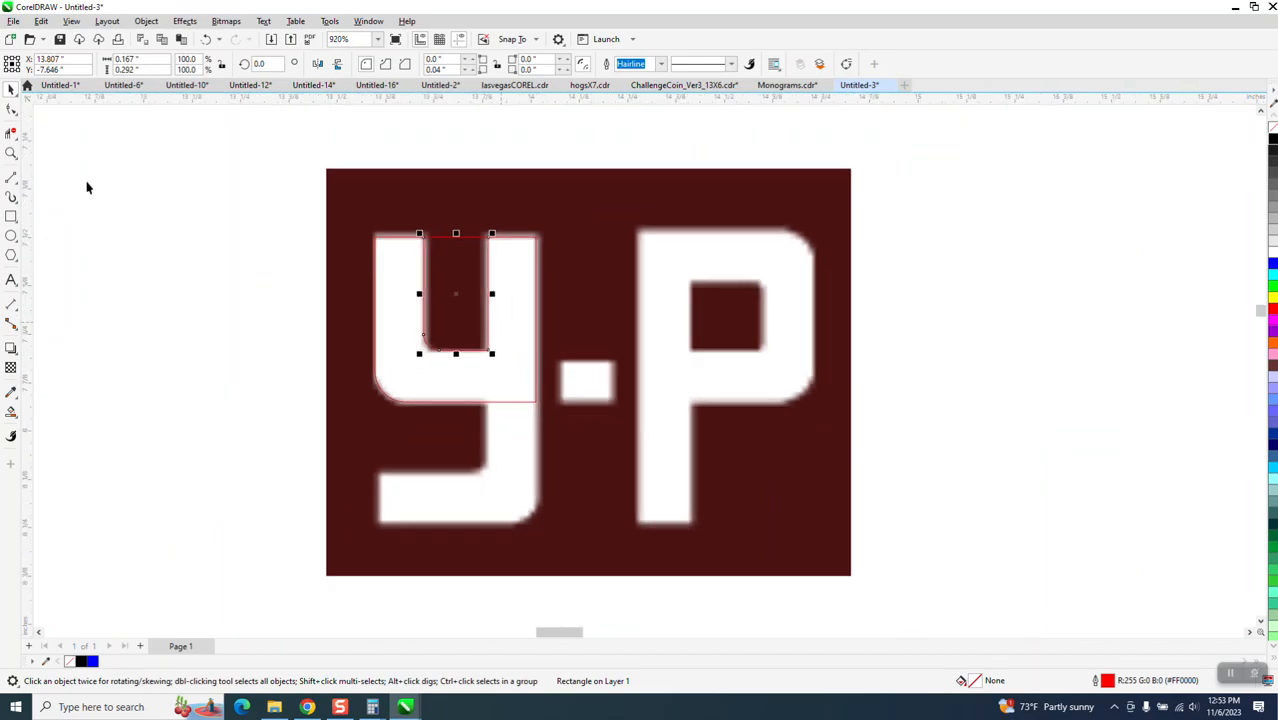
pyautogui.click(11, 153)
pyautogui.moveTo(188, 288); pyautogui.dragTo(690, 568)
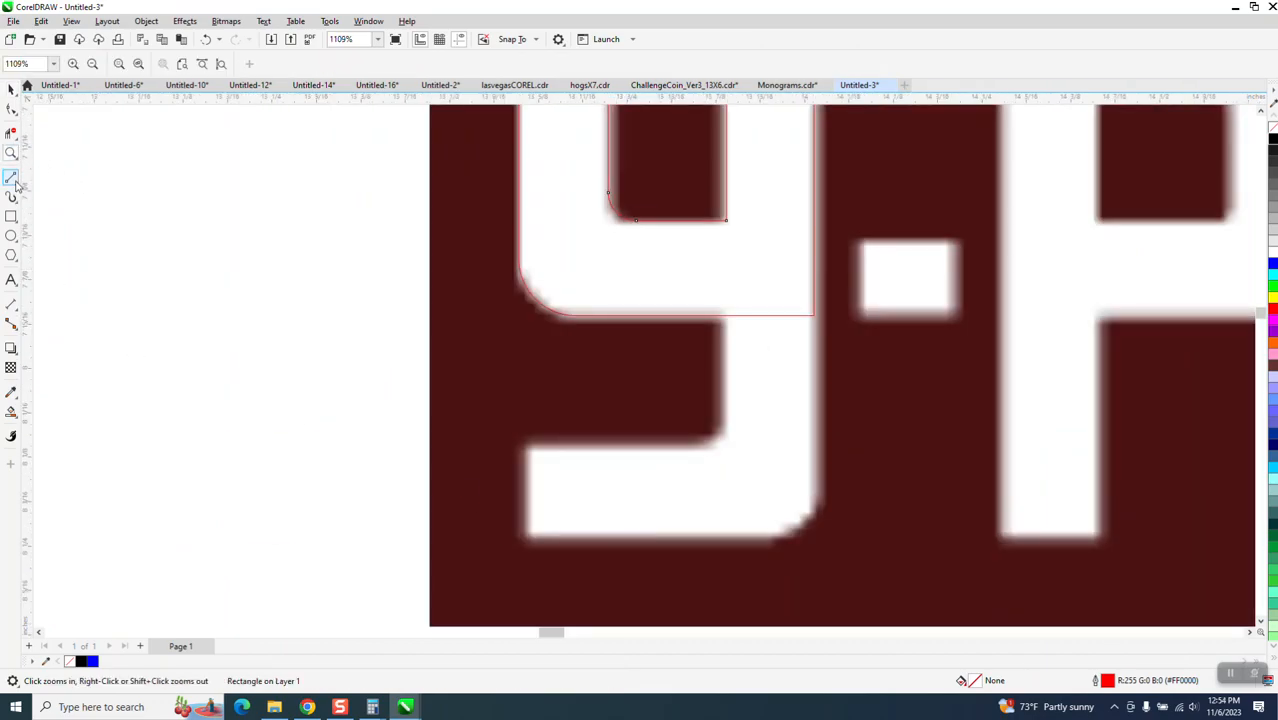
pyautogui.click(12, 214)
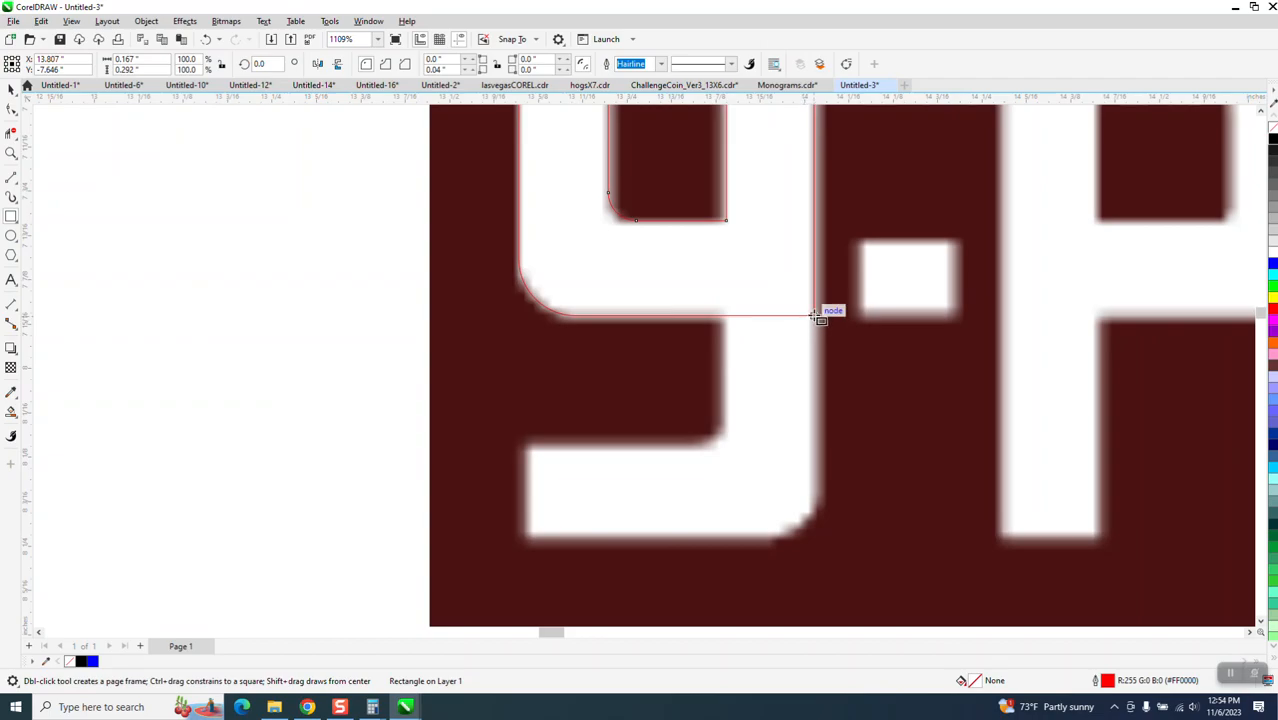
pyautogui.moveTo(815, 315); pyautogui.dragTo(719, 533)
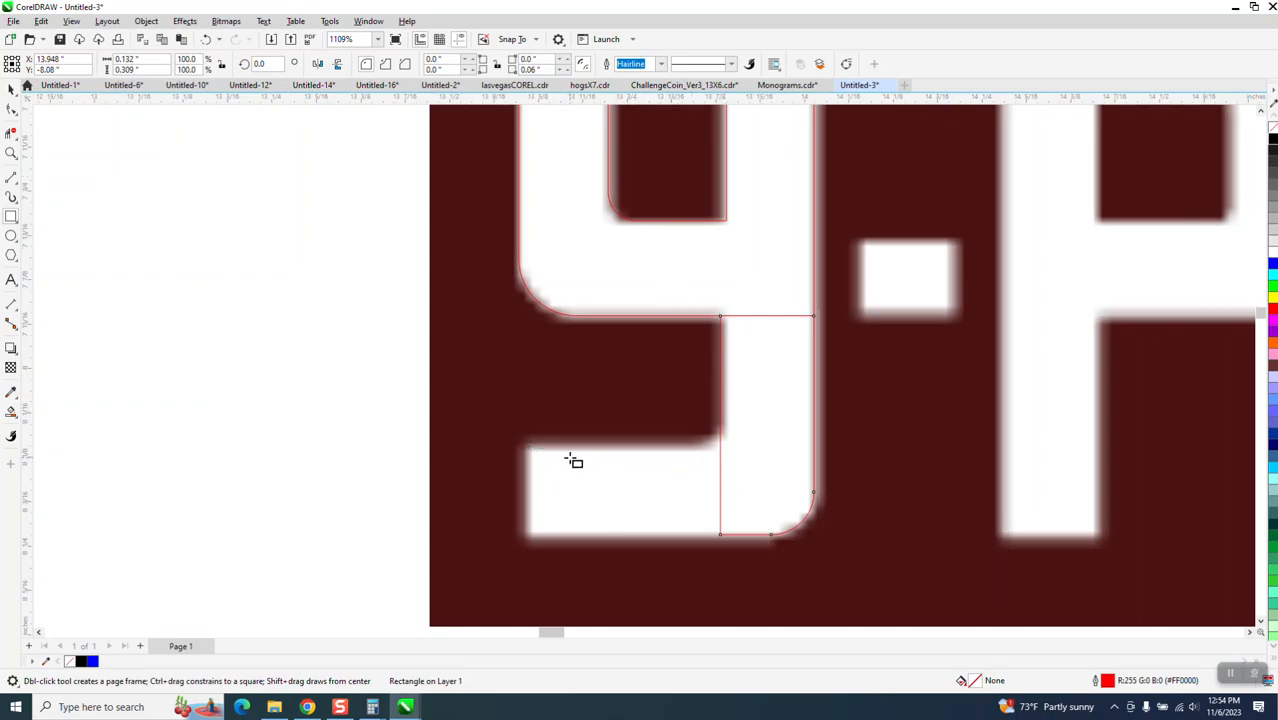
# - Draw rectangles about 0.269 by 0.118 inches over the y's bottom bar and about 0.153 by 0.19 inches over the gap above it
pyautogui.moveTo(530, 452); pyautogui.dragTo(720, 536)
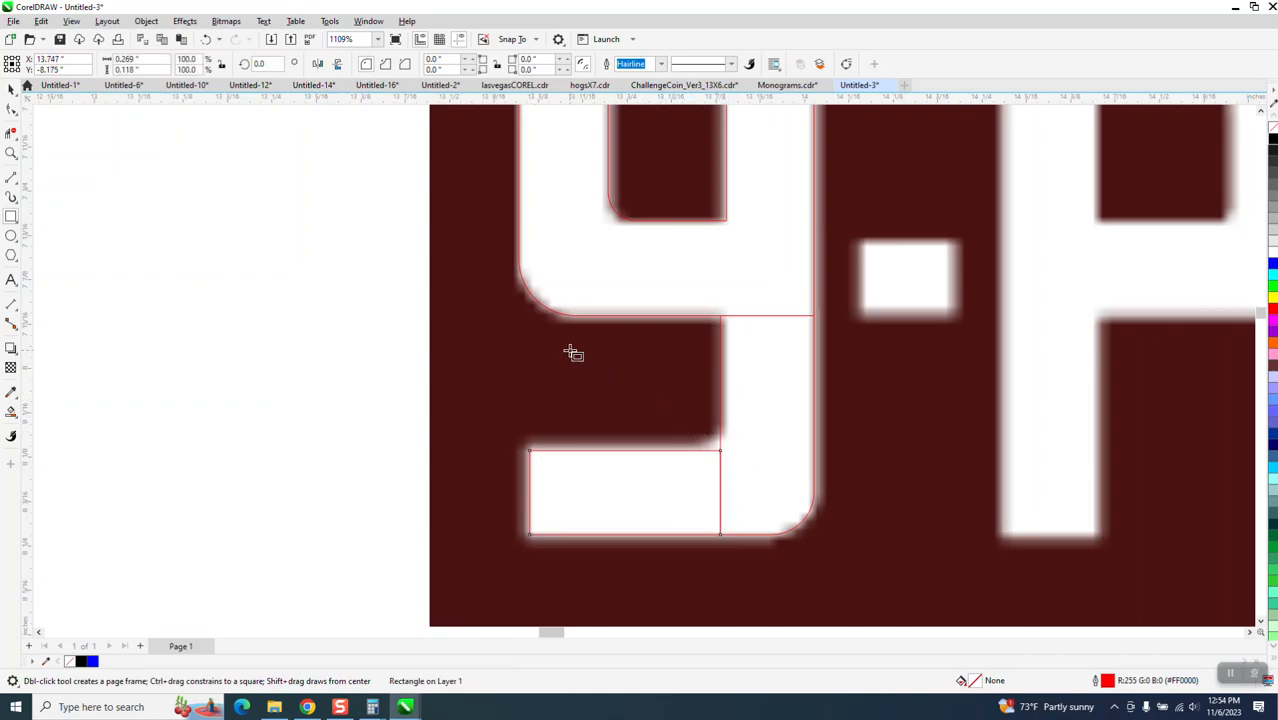
pyautogui.moveTo(722, 316); pyautogui.dragTo(613, 451)
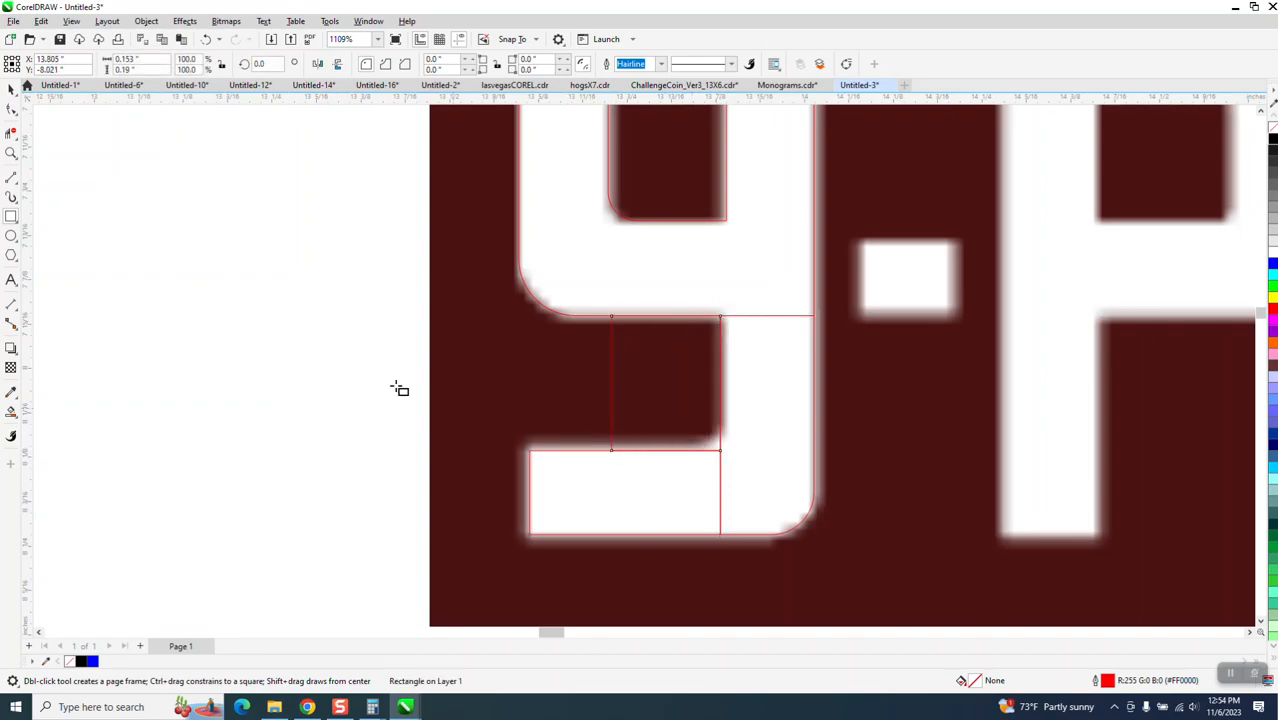
# - Round the lower-right corner of the gap rectangle to a 0.04 inch radius
pyautogui.click(12, 153)
pyautogui.moveTo(583, 298); pyautogui.dragTo(853, 551)
pyautogui.click(16, 88)
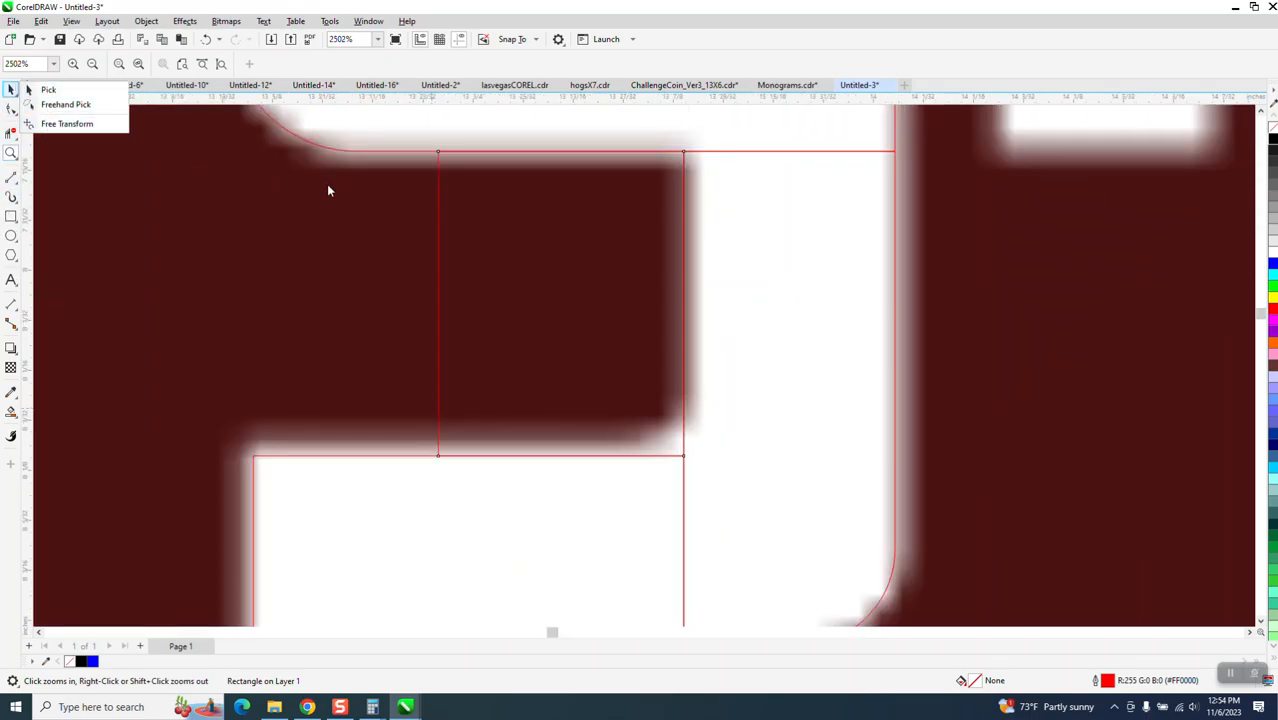
pyautogui.click(48, 89)
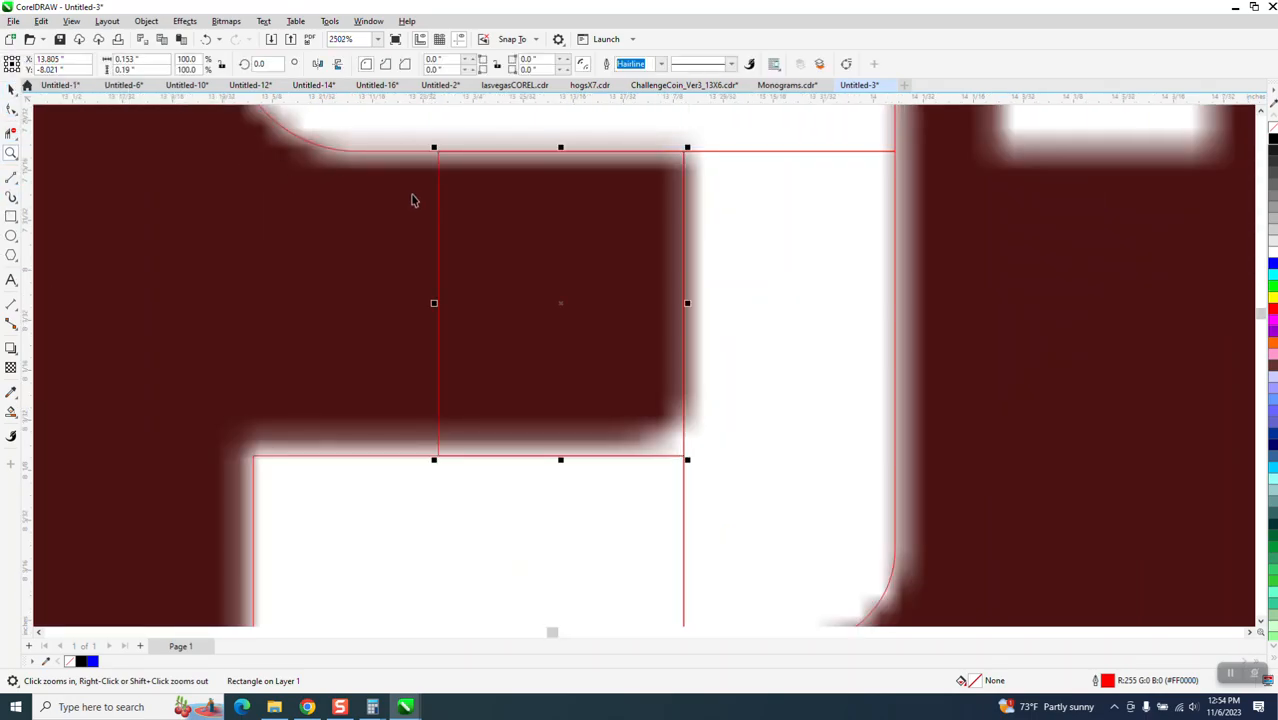
pyautogui.click(567, 73)
pyautogui.click(567, 73)
pyautogui.click(567, 73)
# - Move the y-P bitmap 5 inches to the left, away from the drawn rectangles
pyautogui.scroll(-3, 568, 354)
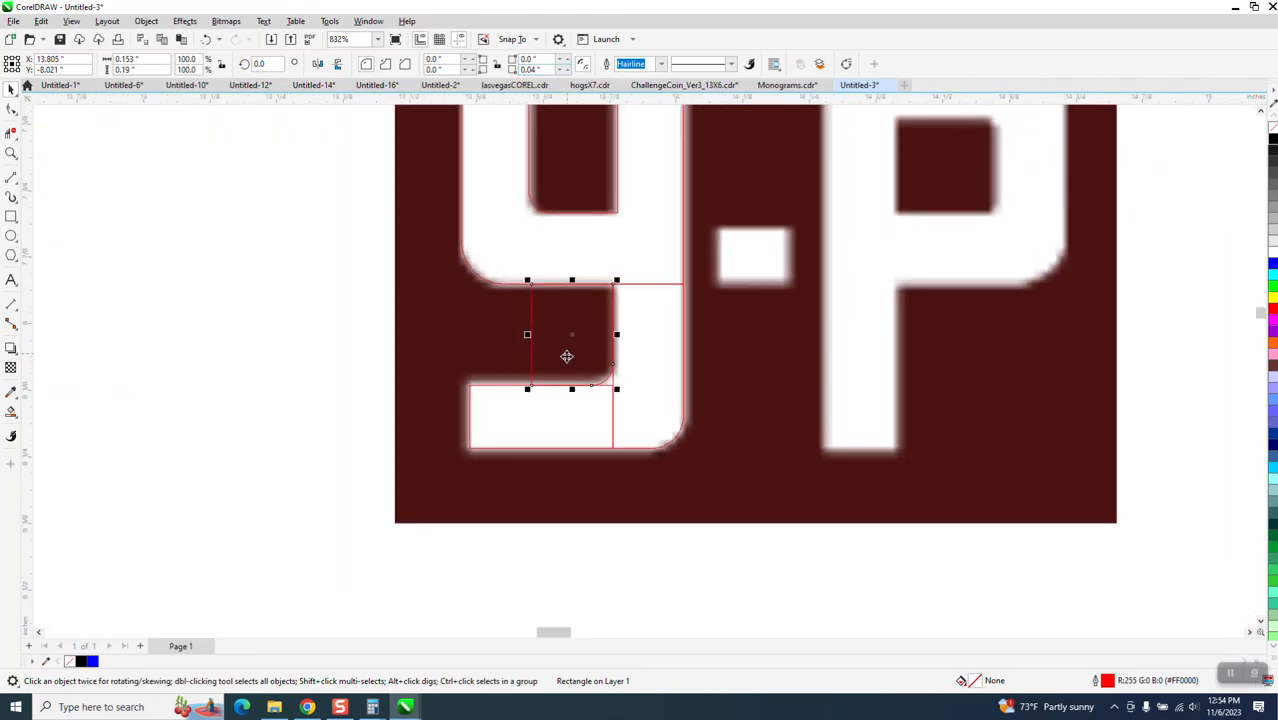
pyautogui.scroll(-1, 566, 355)
pyautogui.click(68, 136)
pyautogui.click(465, 136)
pyautogui.press('Delete')
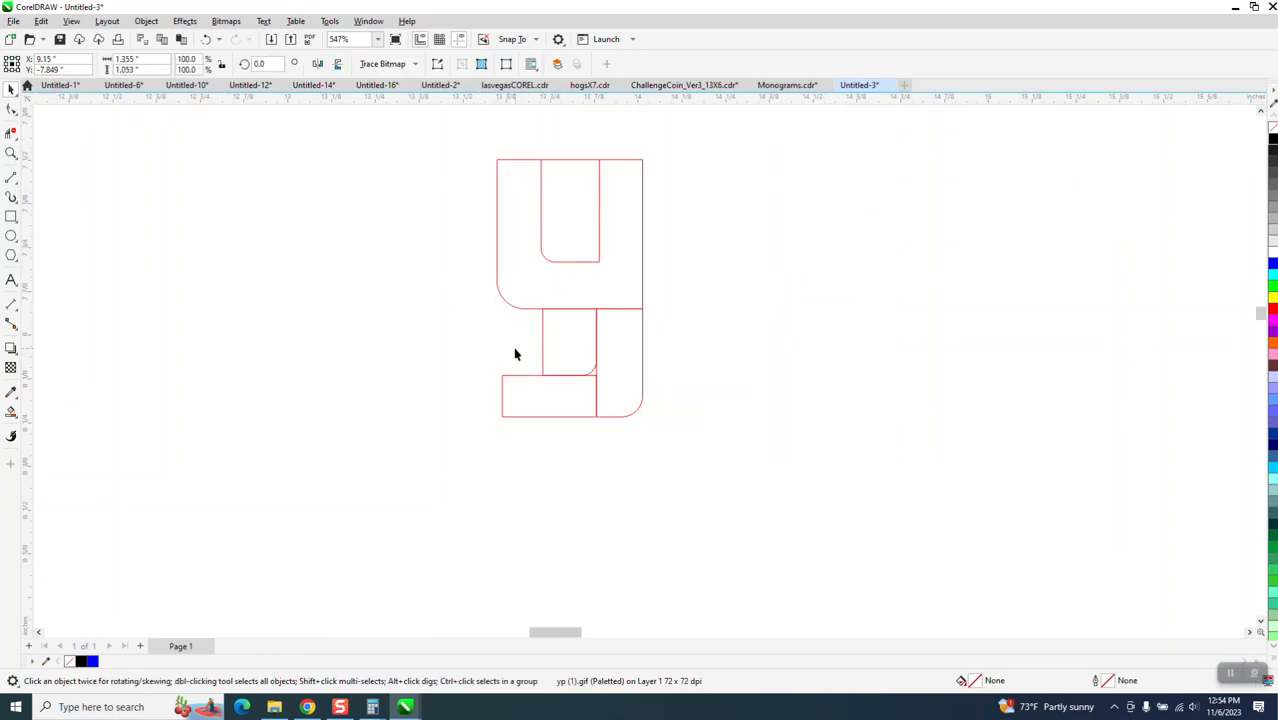
# - Remove the inner and overlapping rectangle segments with Virtual Segment Delete, leaving only the outline of the y
pyautogui.click(11, 133)
pyautogui.moveTo(616, 291); pyautogui.dragTo(631, 354)
pyautogui.click(597, 391)
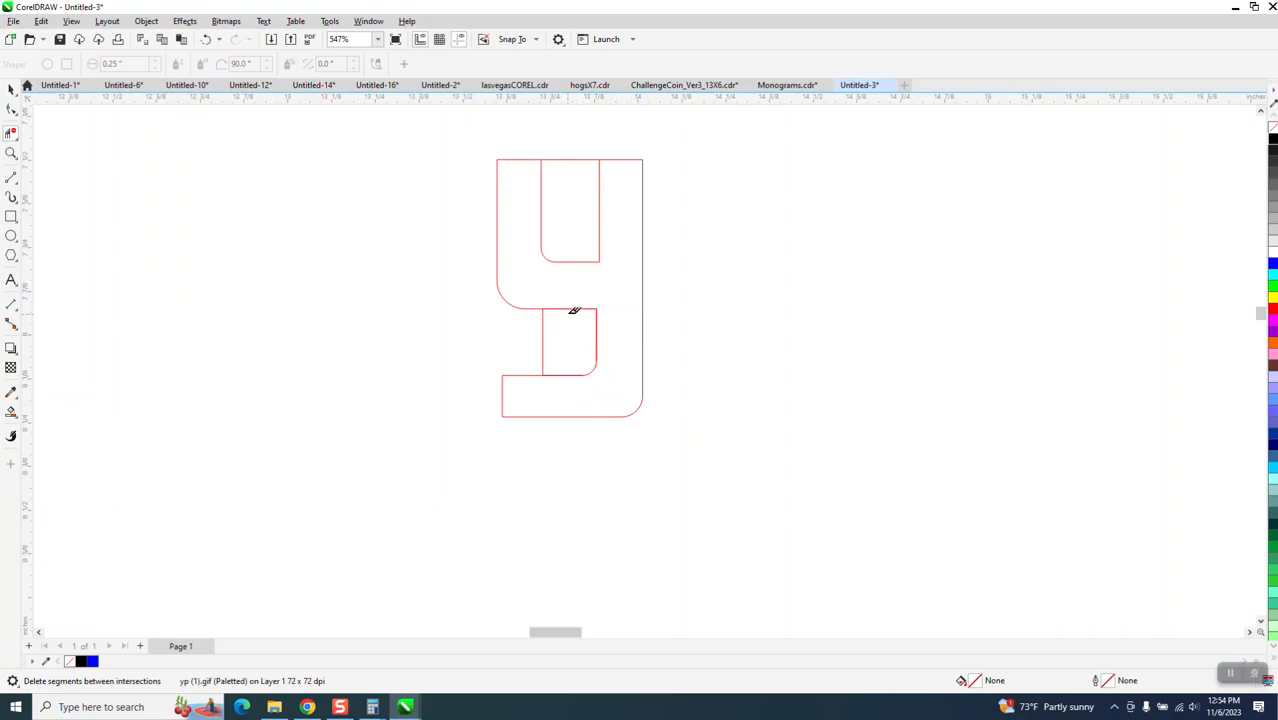
pyautogui.click(544, 338)
pyautogui.moveTo(579, 186); pyautogui.dragTo(580, 136)
# - Create a y shape from the outline with Smart Fill, offset it 5 inches to the right, and fill it black
pyautogui.click(11, 412)
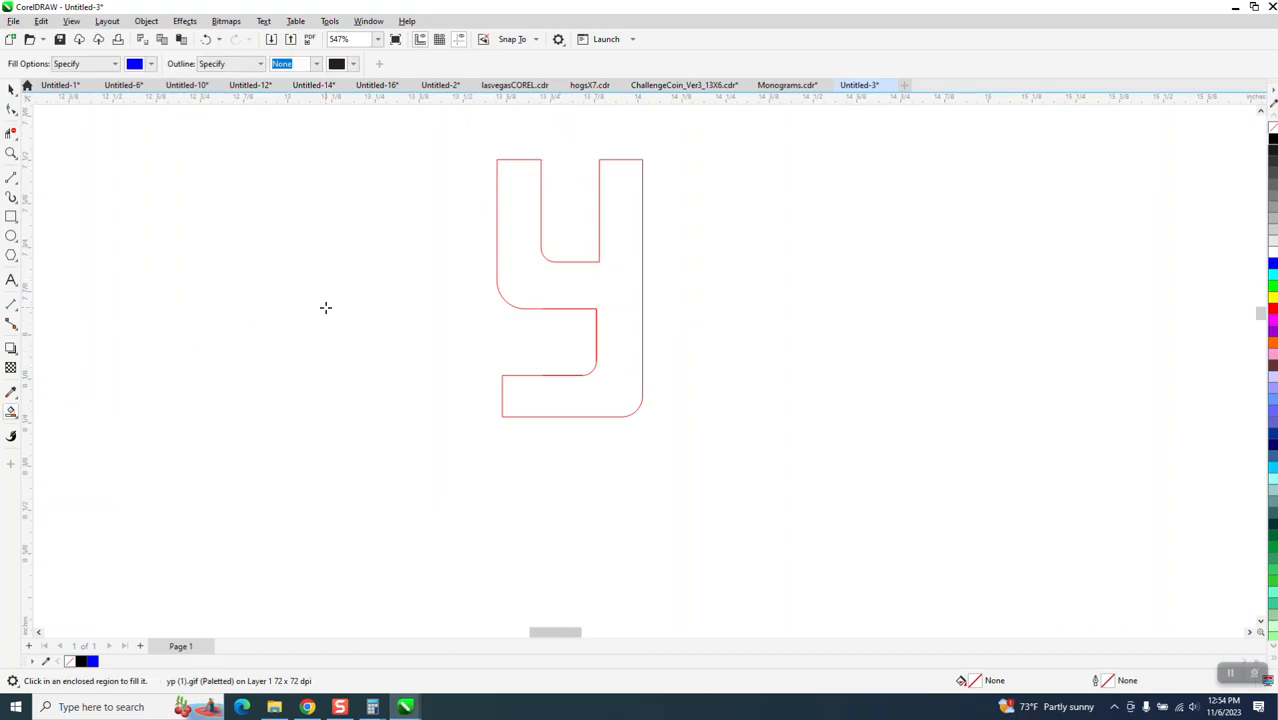
pyautogui.click(528, 234)
pyautogui.hotkey('ctrl', 'z')
pyautogui.scroll(-4, 555, 284)
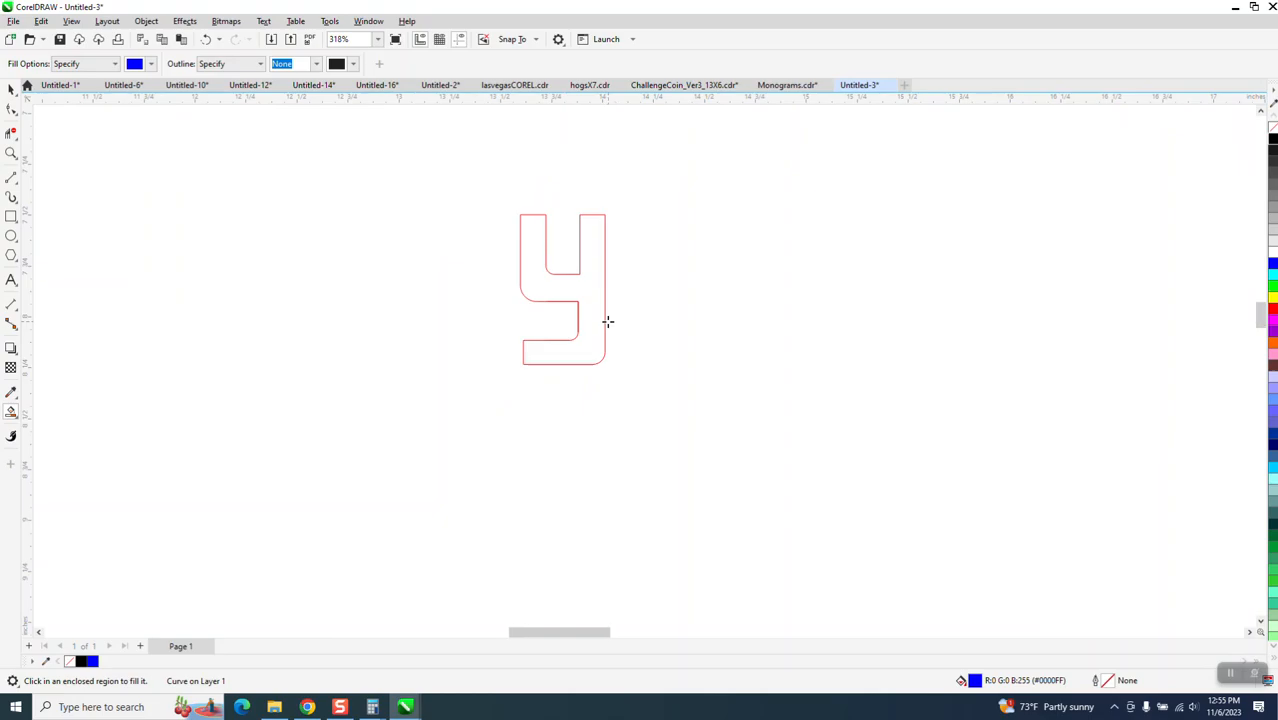
pyautogui.click(1273, 141)
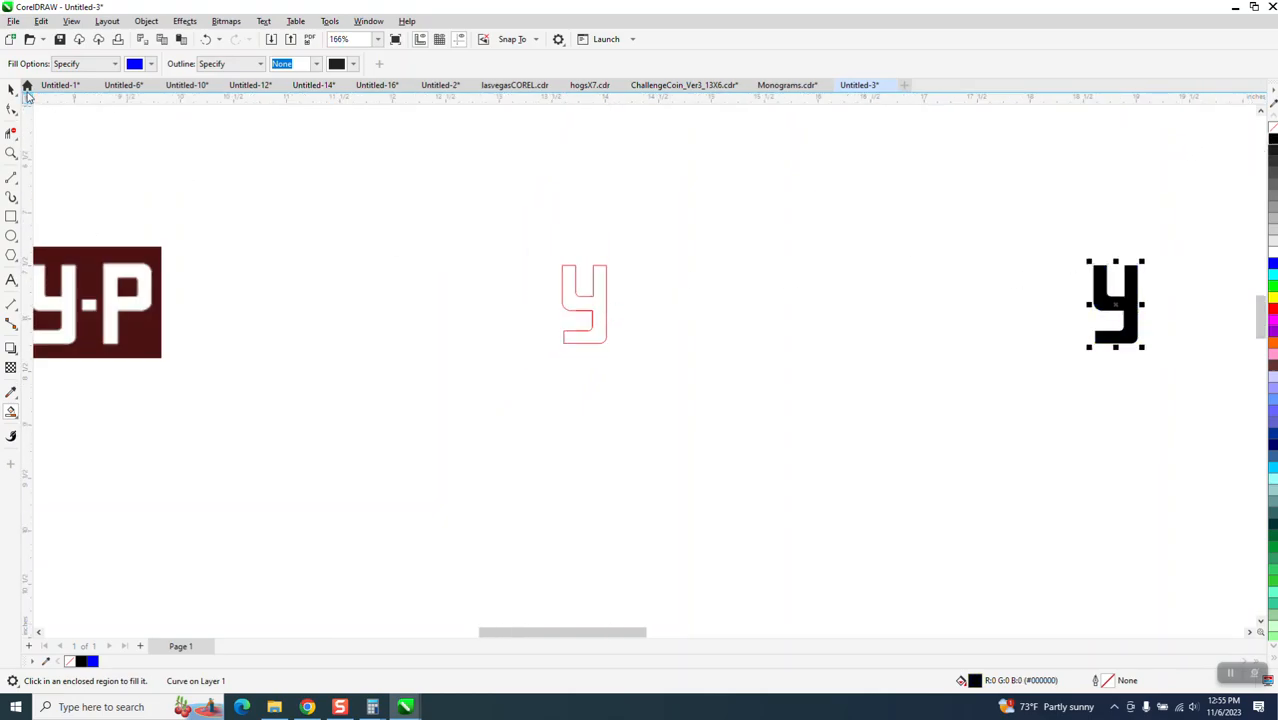
# - Move the black y to just above the y-P bitmap
pyautogui.click(9, 89)
pyautogui.moveTo(1109, 306); pyautogui.dragTo(264, 346)
pyautogui.press('z')
pyautogui.scroll(-2, 180, 250)
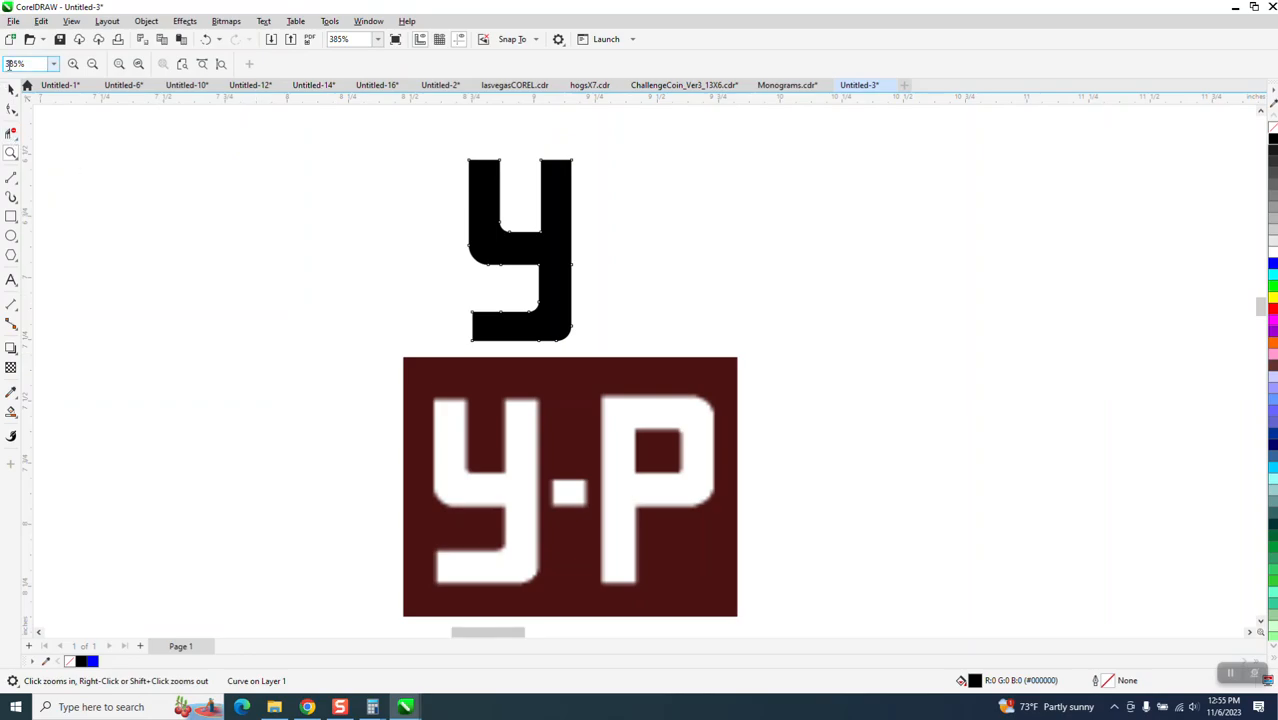
# - Align the black y over the bitmap's y, and shift it 5 inches to the right
pyautogui.click(11, 88)
pyautogui.moveTo(570, 282); pyautogui.dragTo(535, 260)
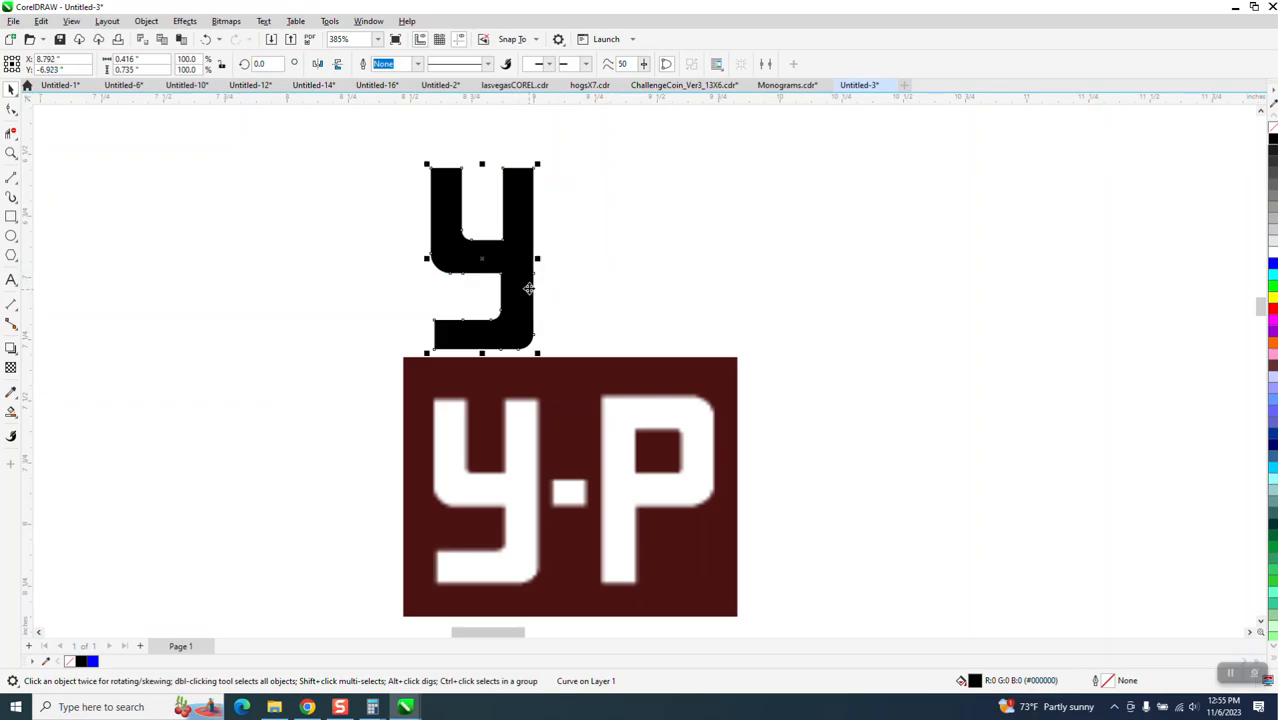
pyautogui.moveTo(533, 178); pyautogui.dragTo(539, 397)
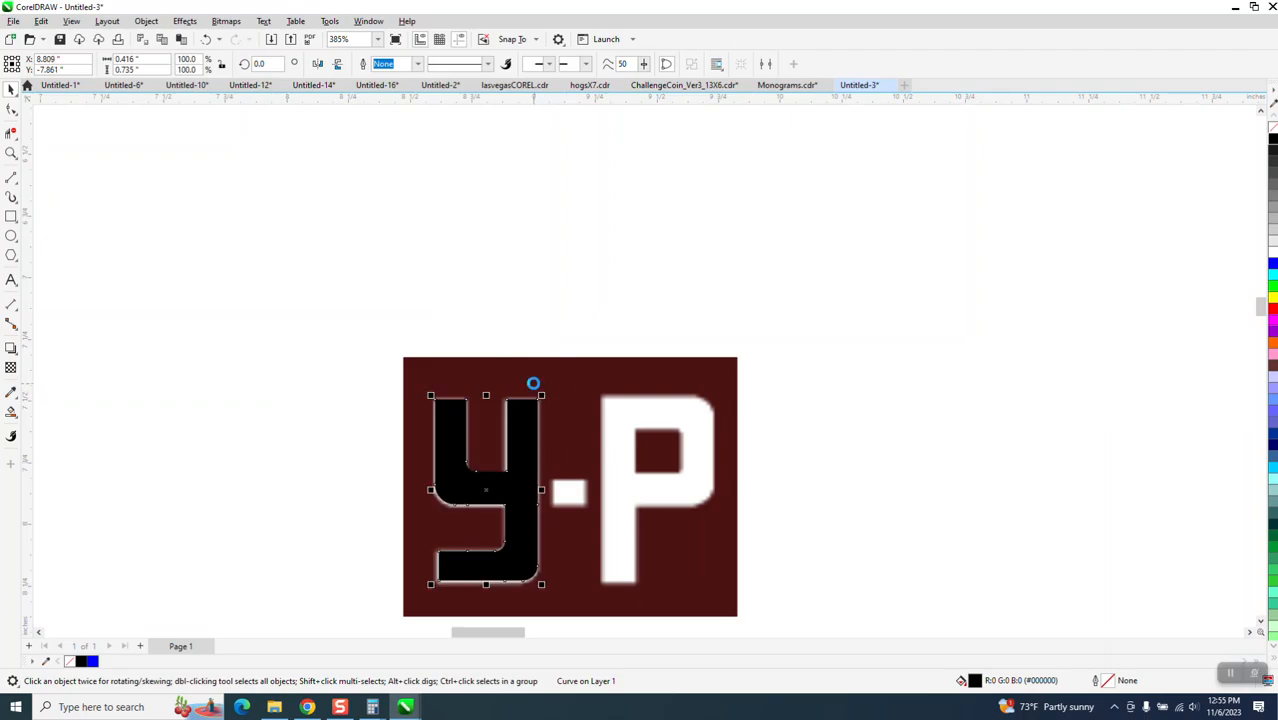
pyautogui.hotkey('ctrl', 'z')
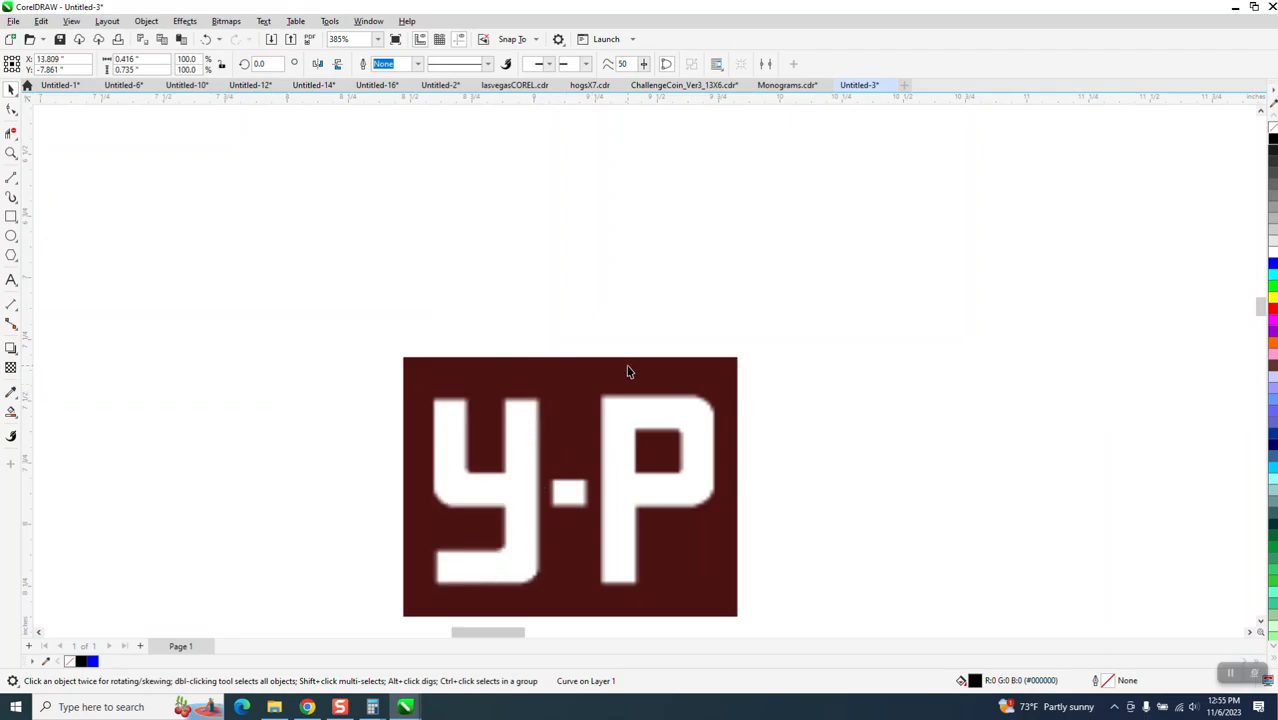
# - Draw a rectangle about 0.118 by 0.087 inches over the dash between the bitmap's y and P
pyautogui.click(11, 152)
pyautogui.moveTo(534, 430); pyautogui.dragTo(740, 556)
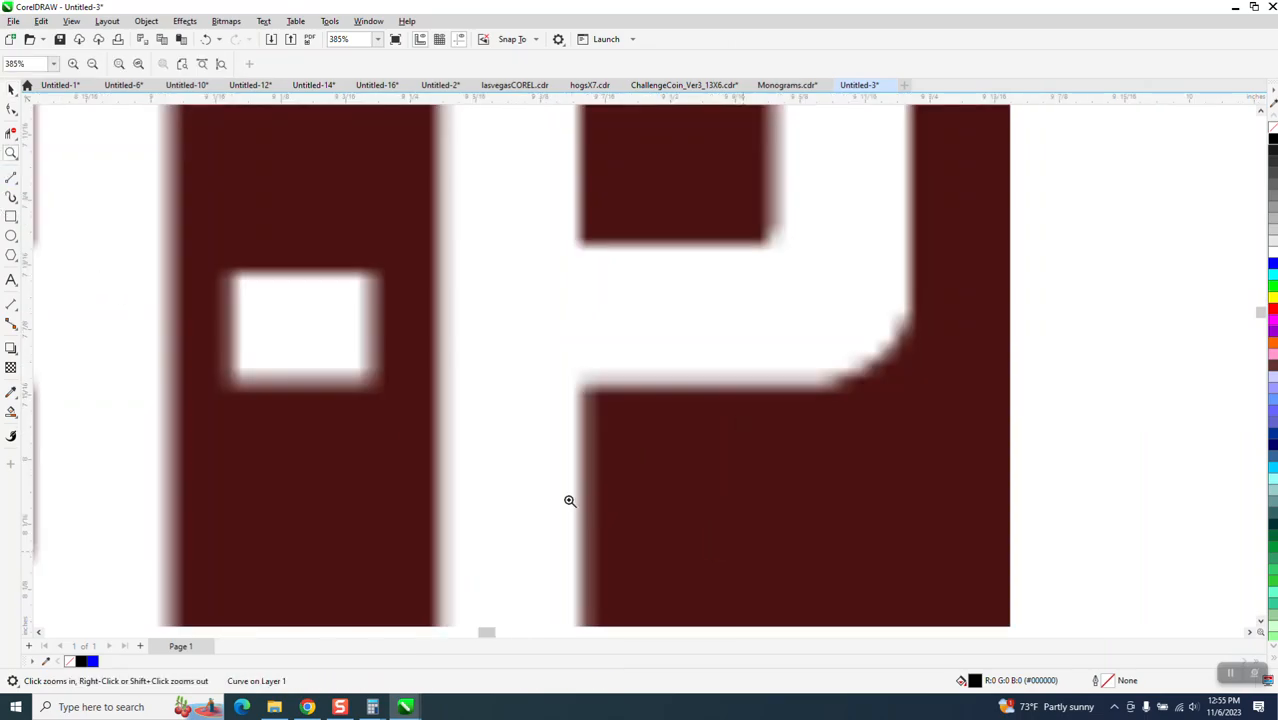
pyautogui.click(11, 217)
pyautogui.moveTo(237, 279); pyautogui.dragTo(358, 368)
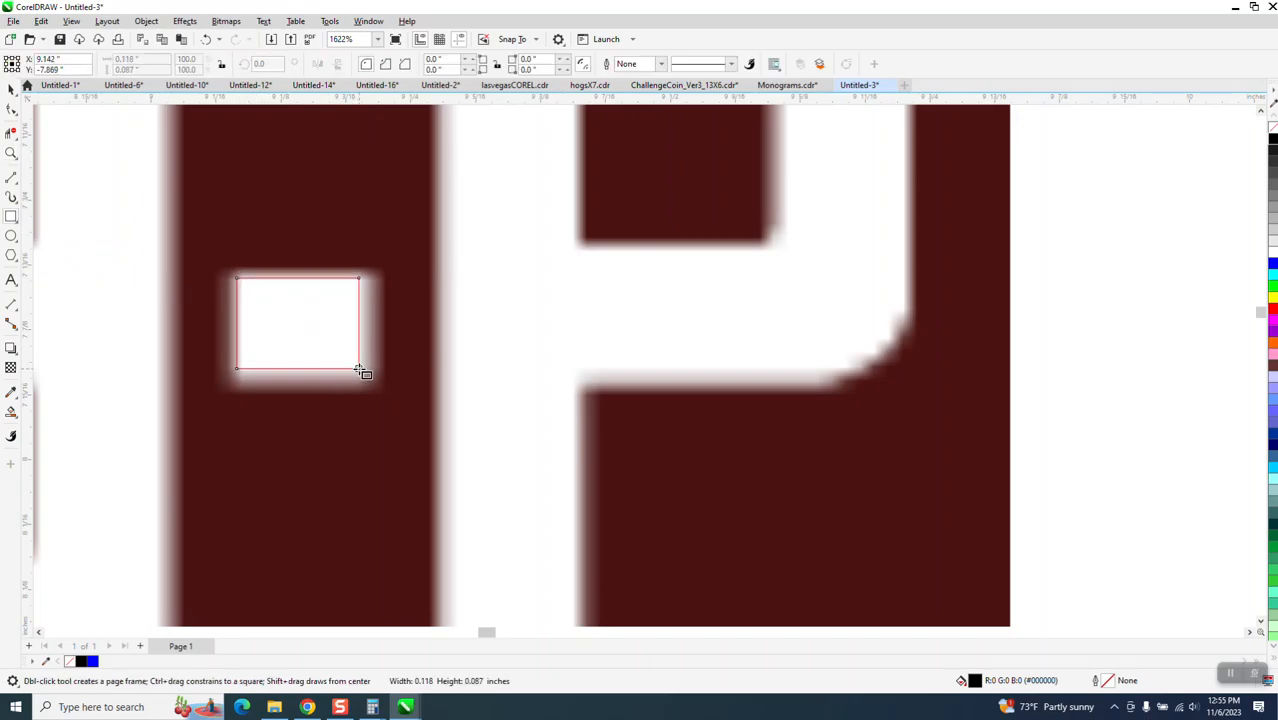
# - Draw a rectangle about 0.45 by 0.44 inches over the P's bowl and round its two right corners to 0.07 inches
pyautogui.scroll(-1, 430, 472)
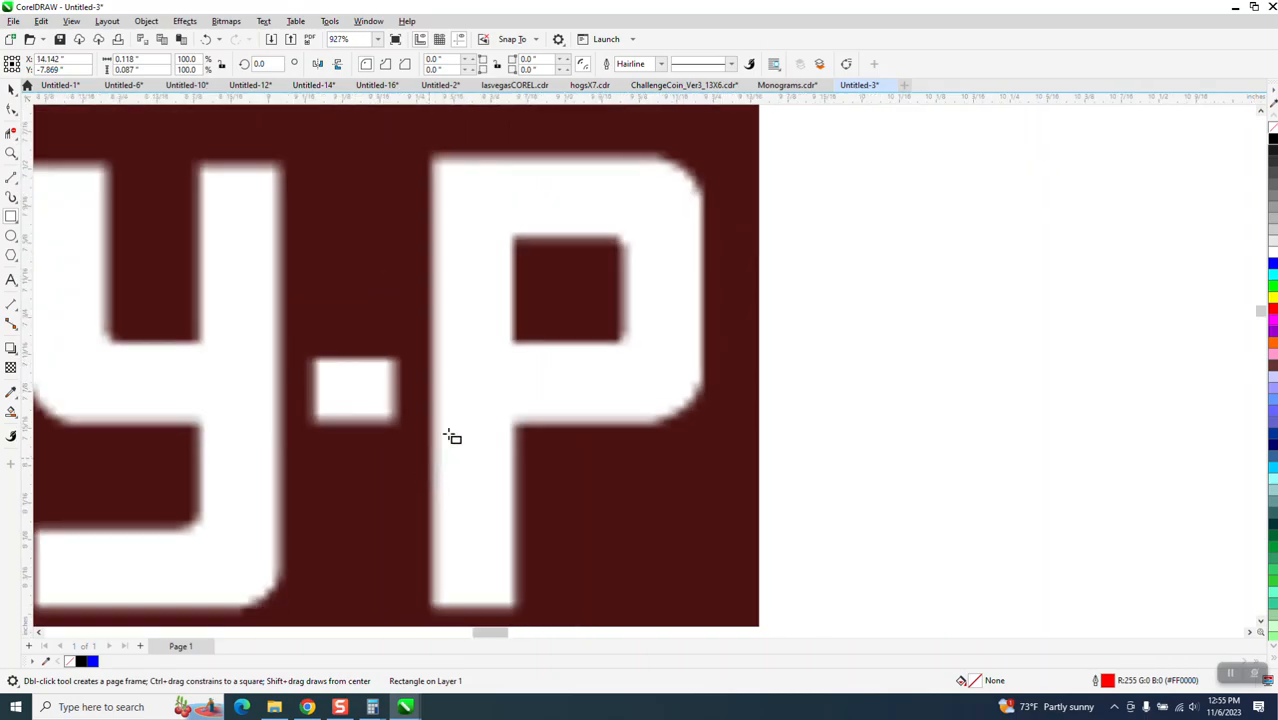
pyautogui.scroll(-2, 440, 400)
pyautogui.moveTo(435, 230); pyautogui.dragTo(639, 427)
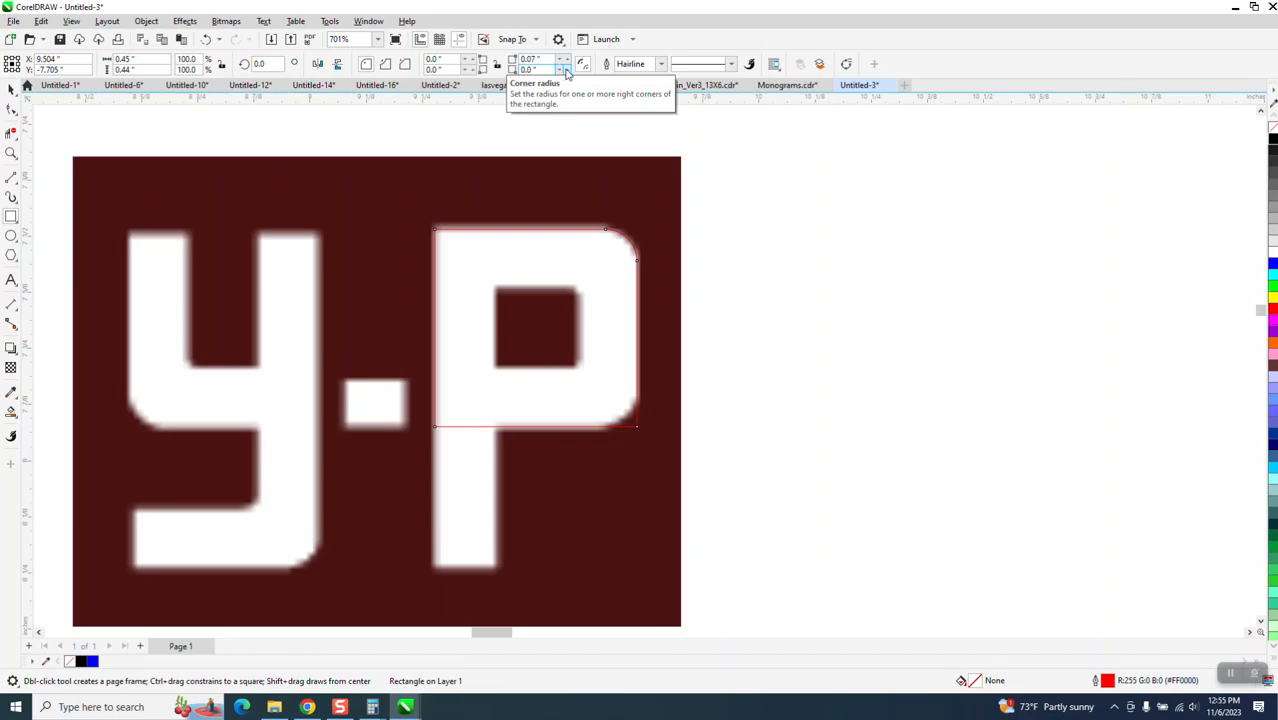
pyautogui.click(567, 70)
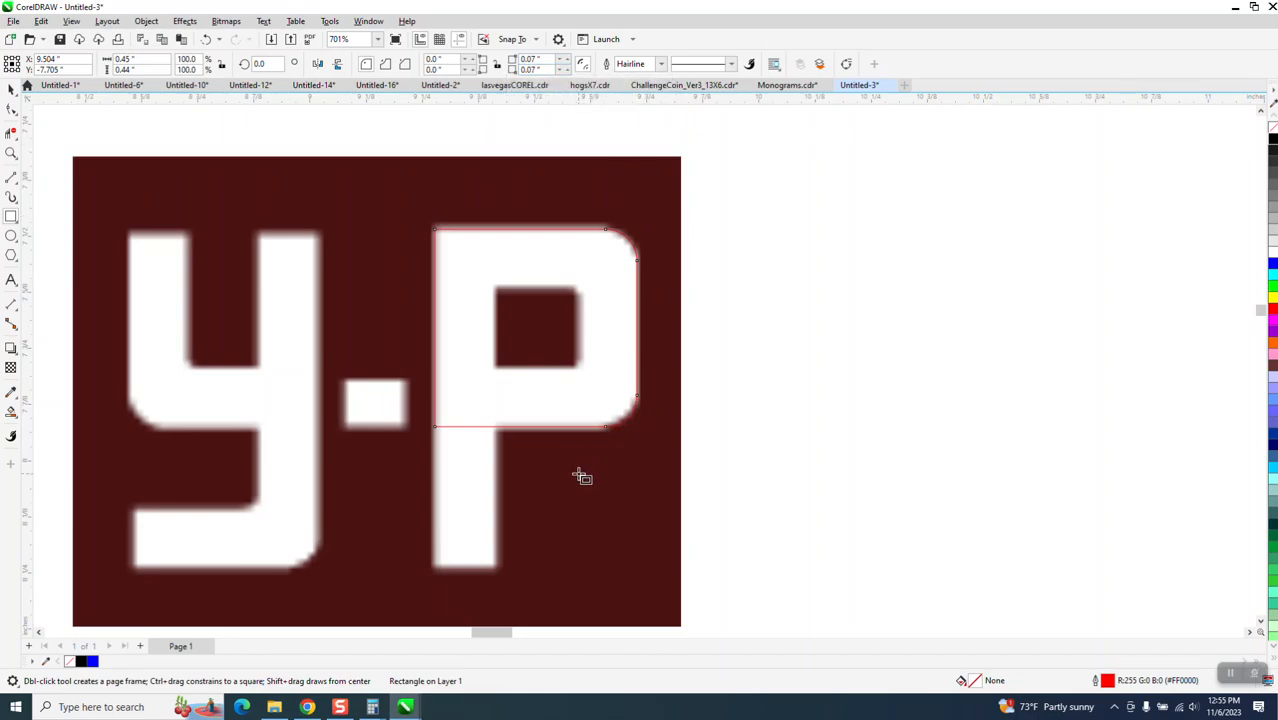
# - Fit a rectangle about 0.184 by 0.174 inches over the P's inner opening, rounding its right corners to 0.02 and 0.01 inches
pyautogui.moveTo(494, 285); pyautogui.dragTo(582, 366)
pyautogui.click(11, 153)
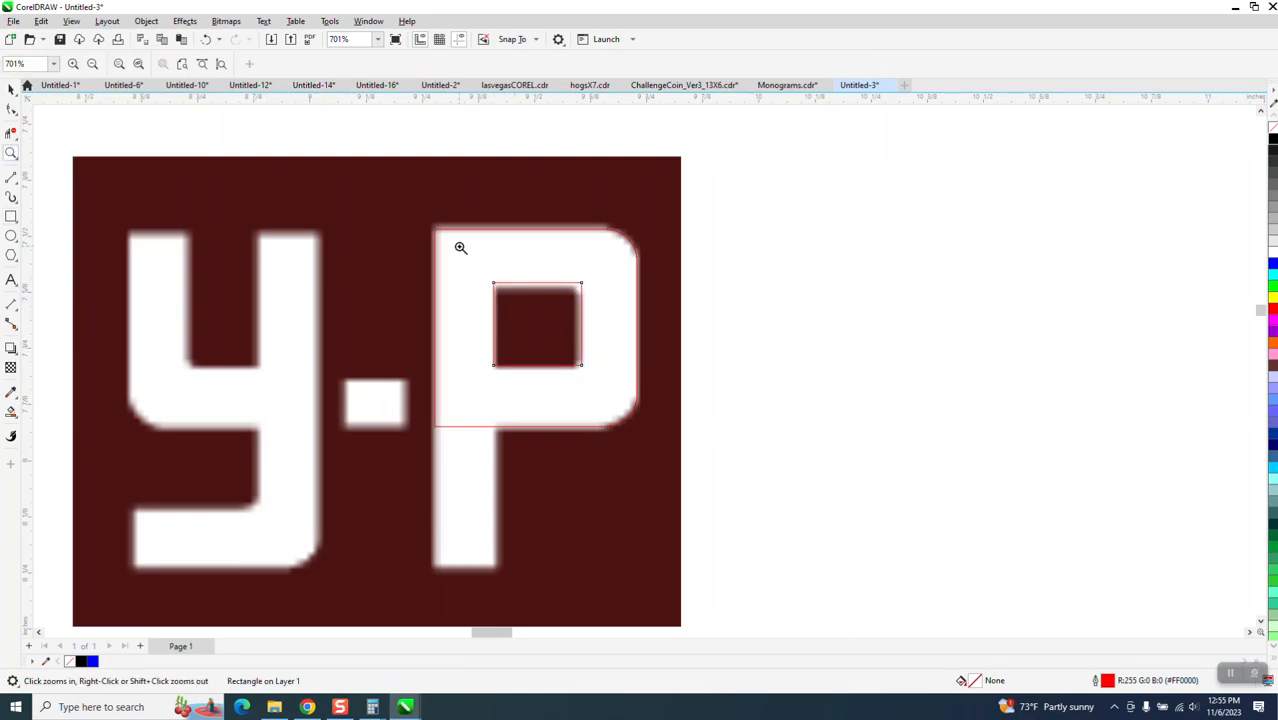
pyautogui.moveTo(418, 238); pyautogui.dragTo(684, 406)
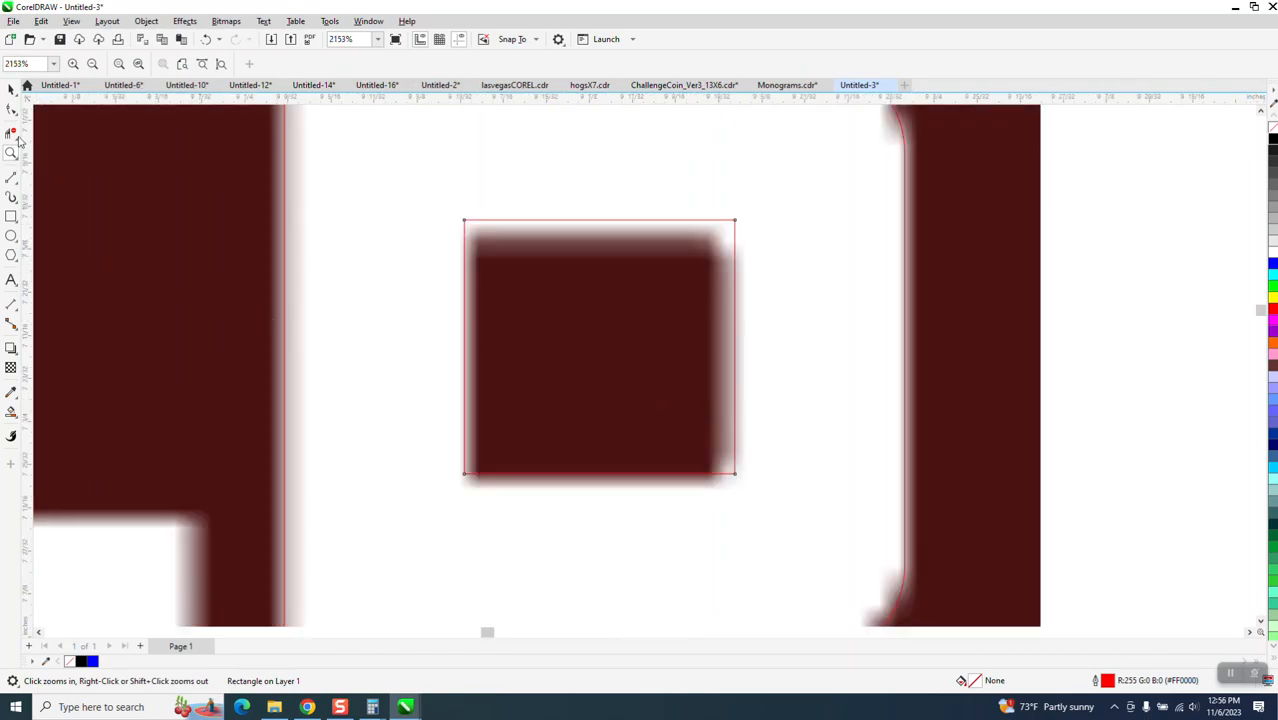
pyautogui.click(11, 89)
pyautogui.moveTo(599, 214); pyautogui.dragTo(604, 234)
pyautogui.moveTo(739, 345); pyautogui.dragTo(721, 348)
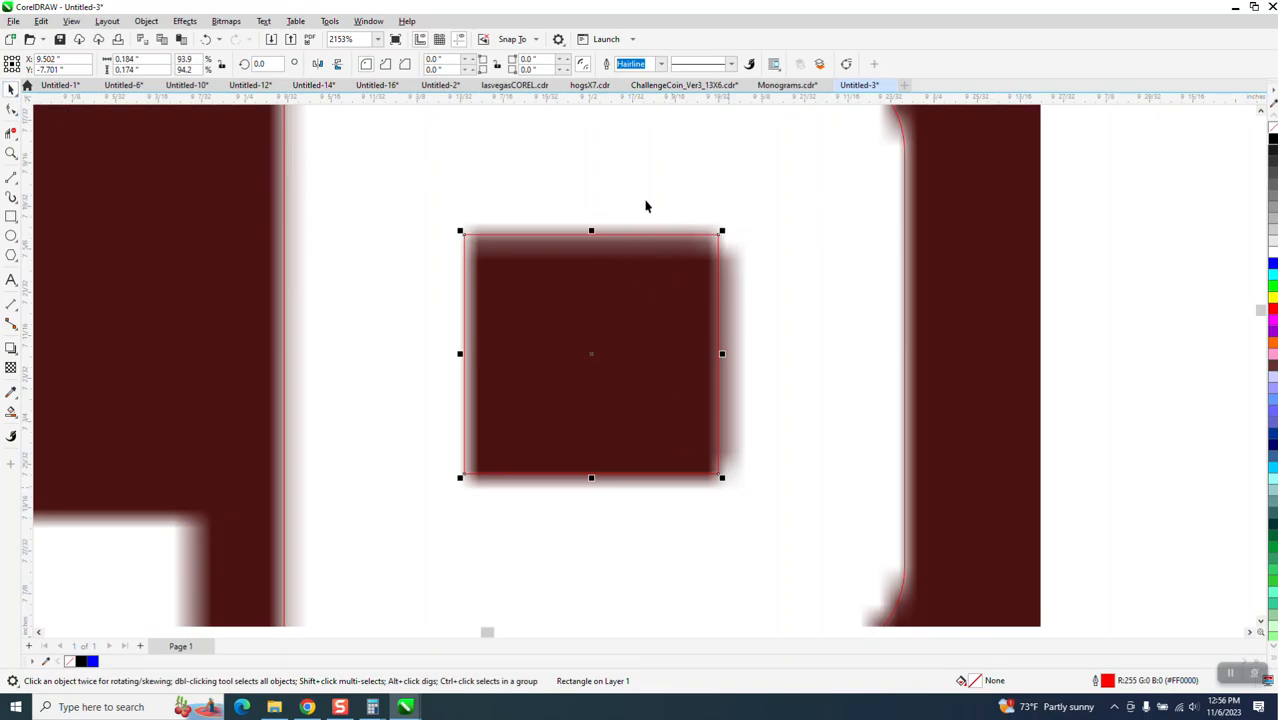
pyautogui.click(565, 70)
pyautogui.scroll(-3, 539, 262)
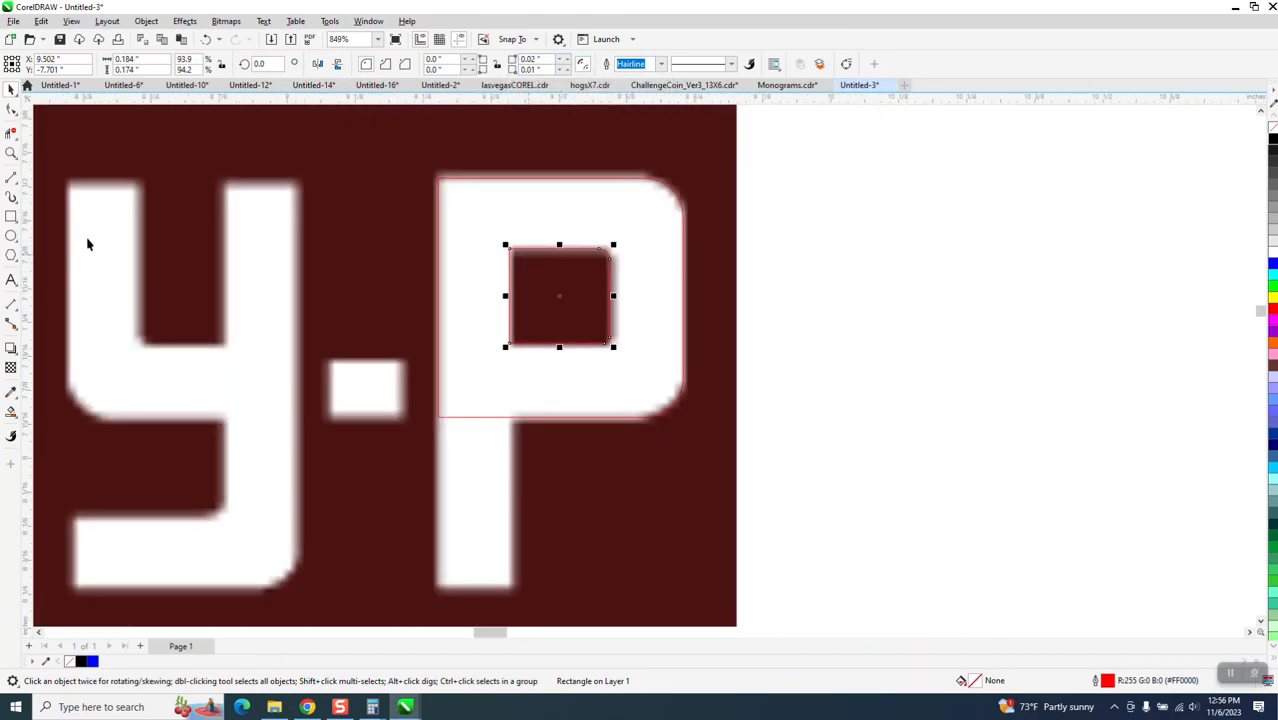
# - Draw a rectangle over the P's stem from the bowl's lower-left corner and delete the bitmap behind the outlines
pyautogui.click(11, 216)
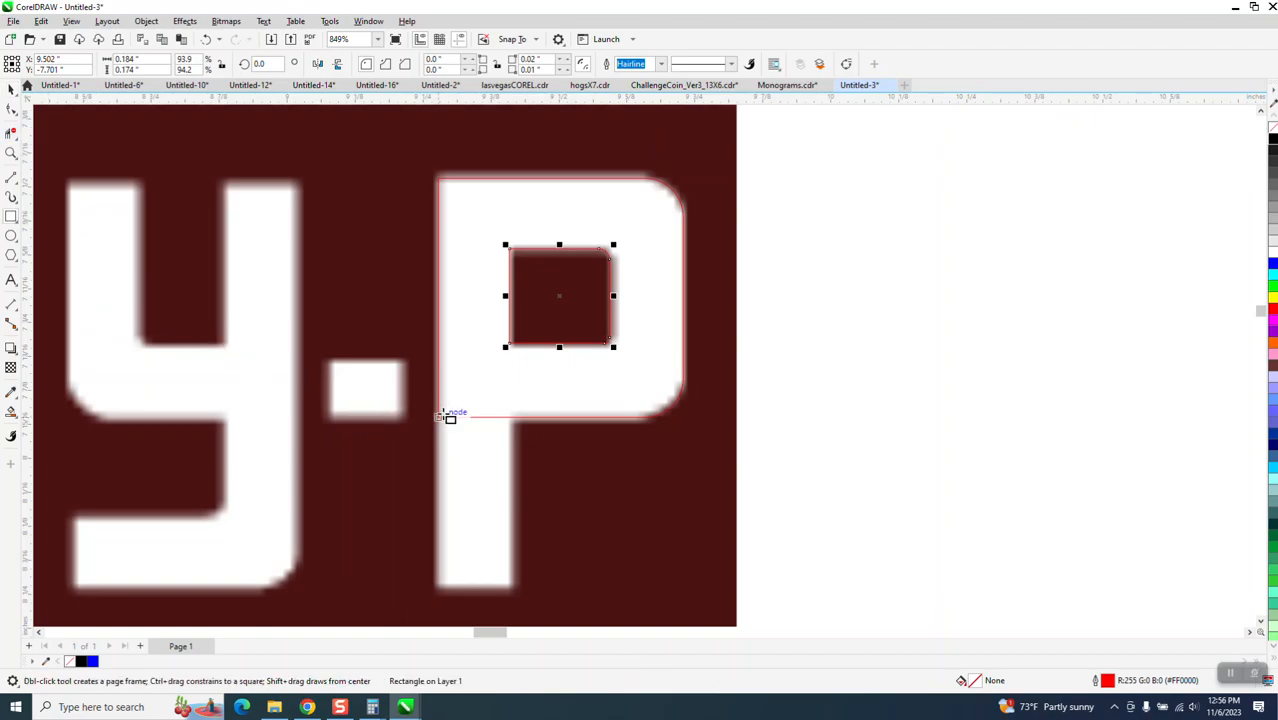
pyautogui.moveTo(441, 416)
pyautogui.mouseDown()
pyautogui.moveTo(442, 571)
pyautogui.moveTo(511, 587)
pyautogui.mouseUp()
pyautogui.scroll(-2, 300, 445)
pyautogui.click(11, 89)
pyautogui.click(296, 272)
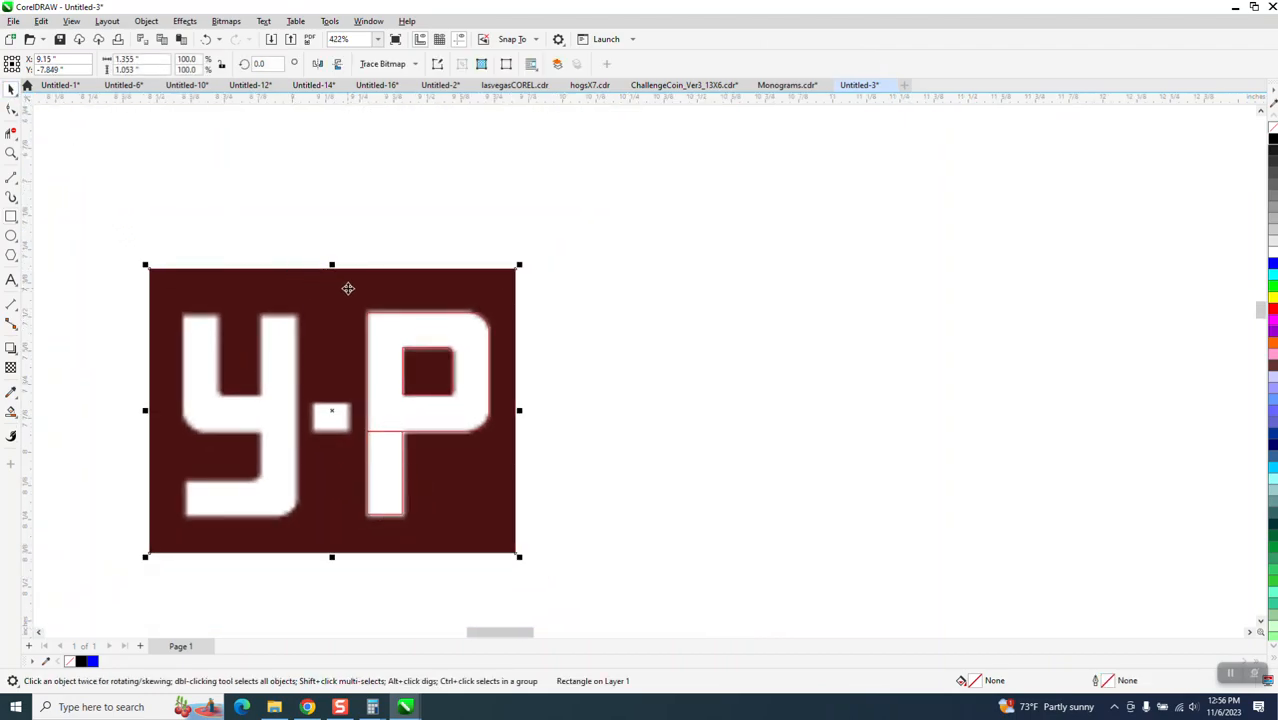
pyautogui.press('Delete')
# - Remove the line segment between the P's bowl and stem with Virtual Segment Delete, and create a blue P shape with Smart Fill
pyautogui.click(11, 132)
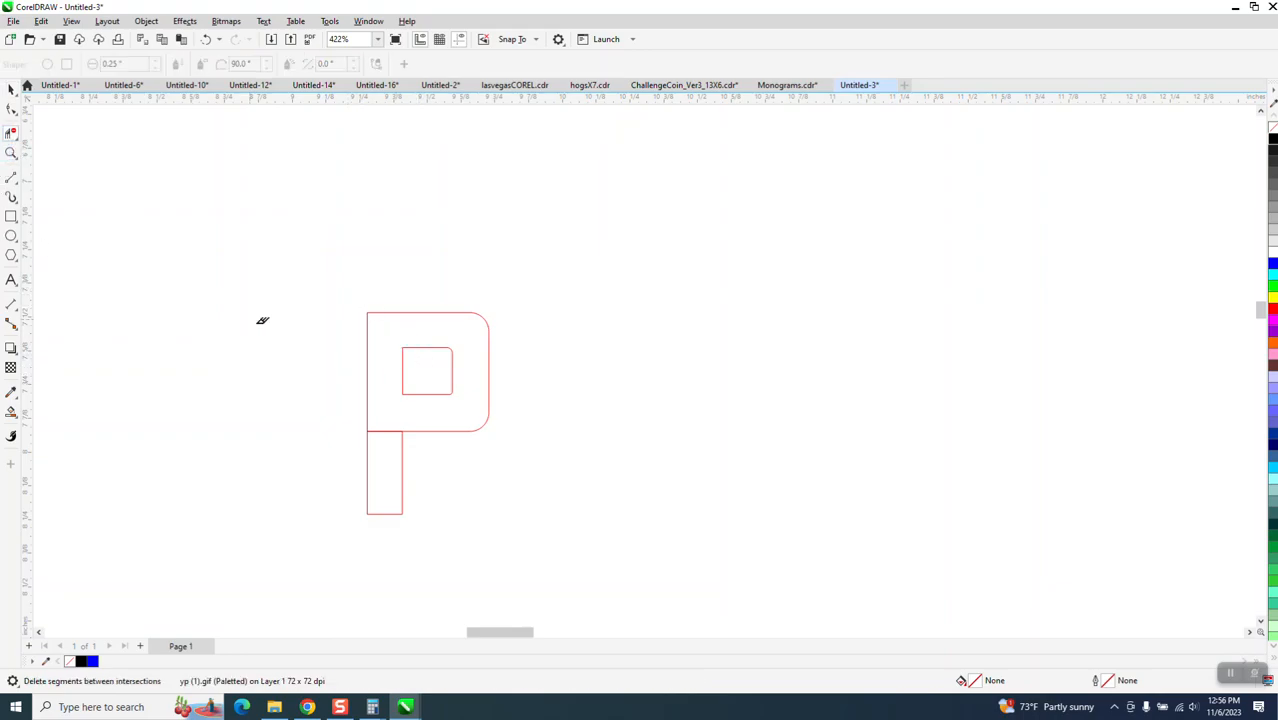
pyautogui.click(392, 432)
pyautogui.click(11, 411)
pyautogui.click(383, 381)
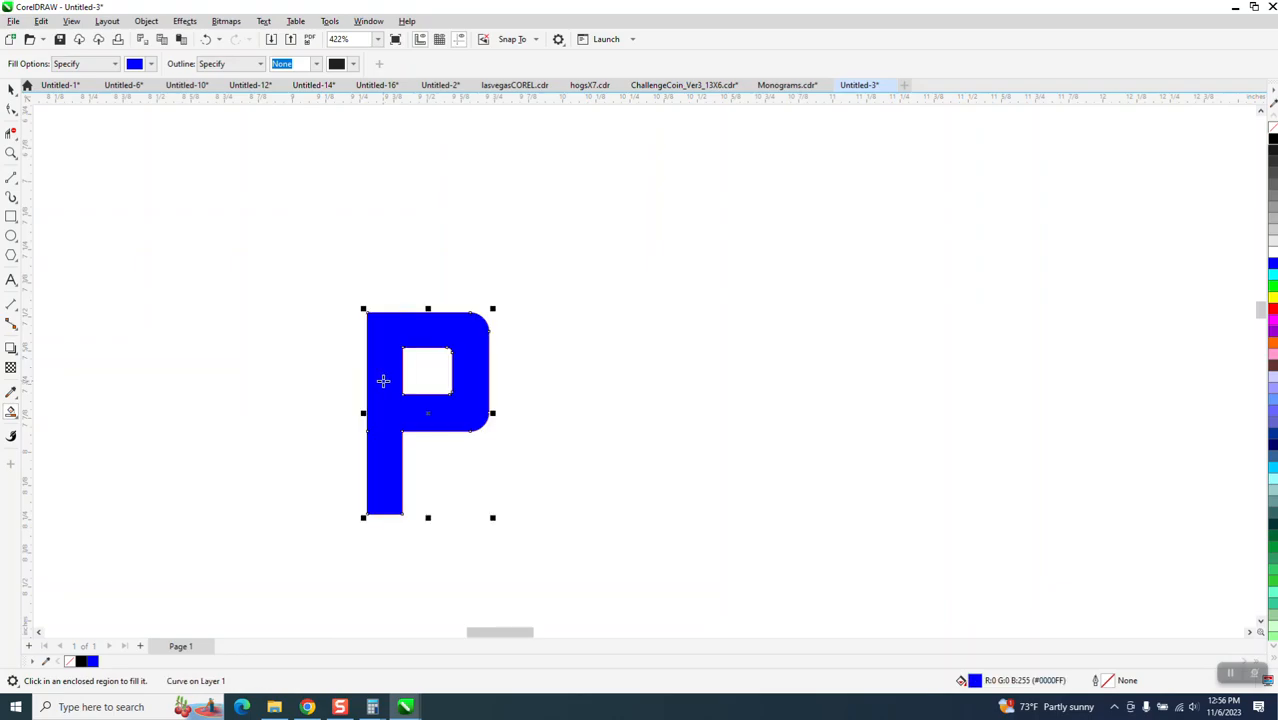
# - Shift the blue P 5 inches to the right beside the y, and fill the P and the dash black
pyautogui.scroll(-4, 123, 370)
pyautogui.press('Right')
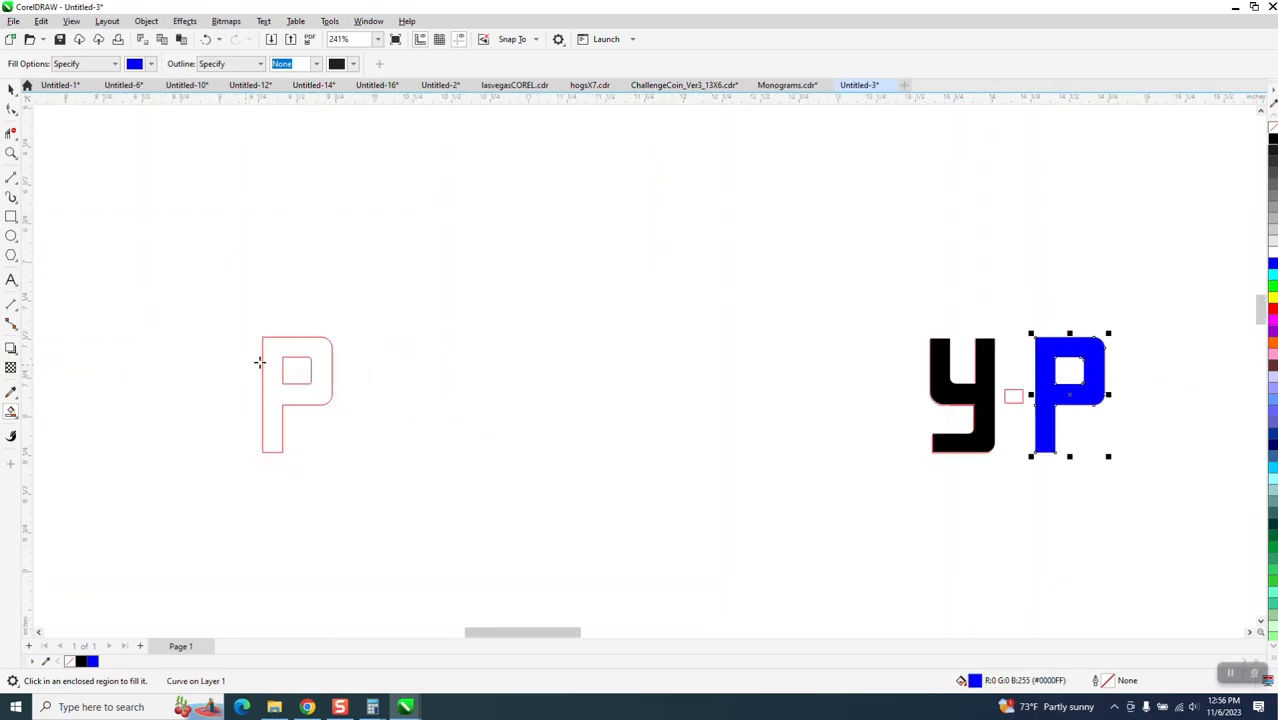
pyautogui.click(1272, 142)
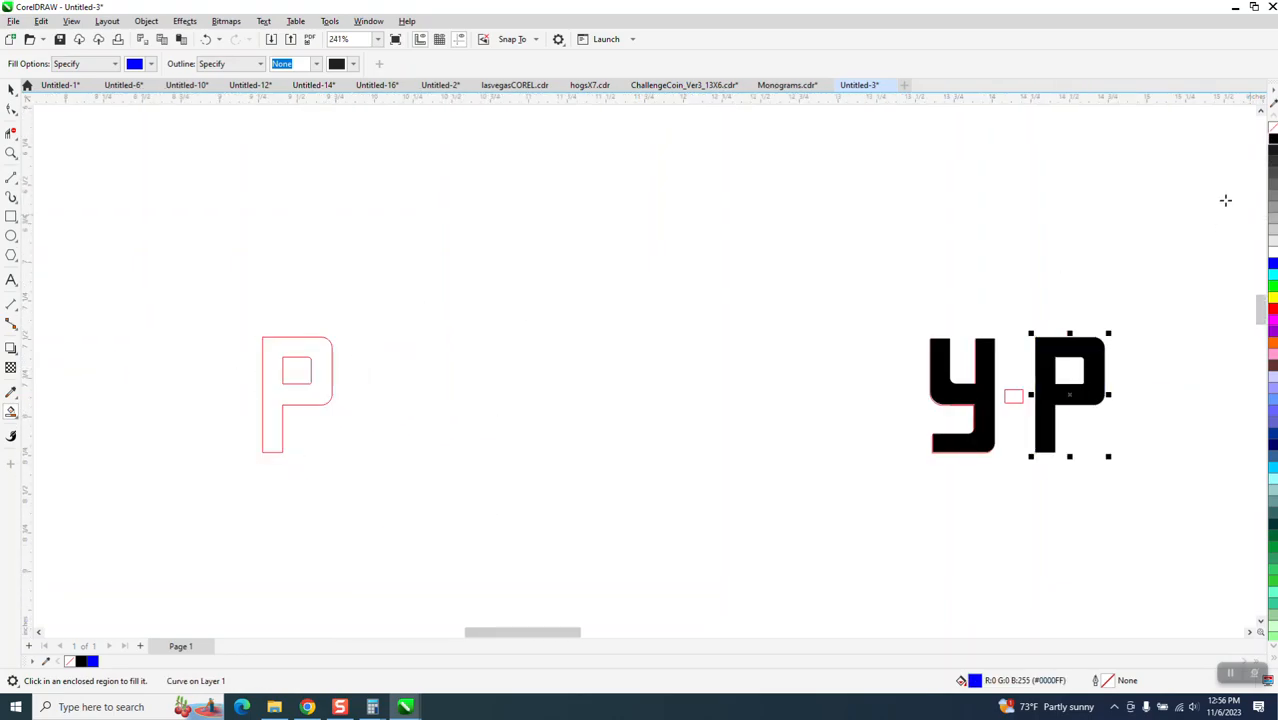
pyautogui.click(1014, 396)
pyautogui.click(1272, 142)
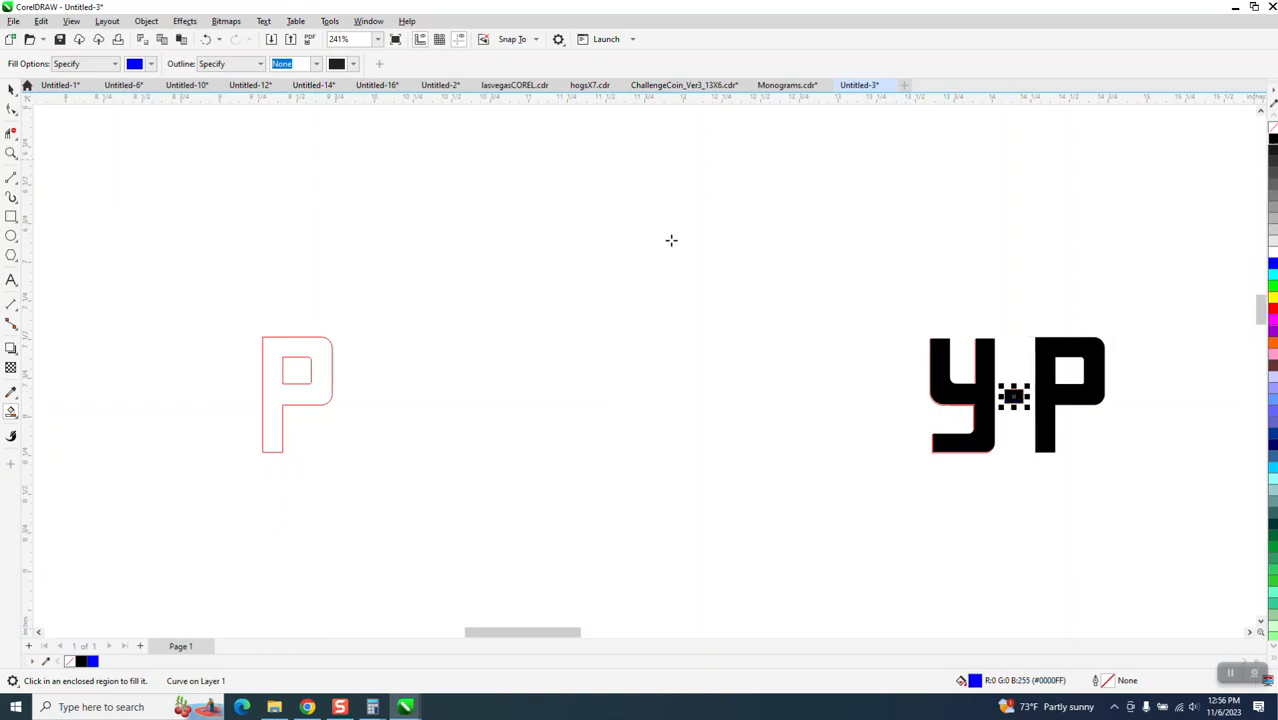
# - Remove the outlines from the black y-P shapes and group them
pyautogui.click(12, 89)
pyautogui.moveTo(913, 297); pyautogui.dragTo(1106, 466)
pyautogui.rightClick(1273, 128)
pyautogui.click(970, 267)
pyautogui.moveTo(1164, 497); pyautogui.dragTo(1164, 497)
pyautogui.hotkey('ctrl', 'g')
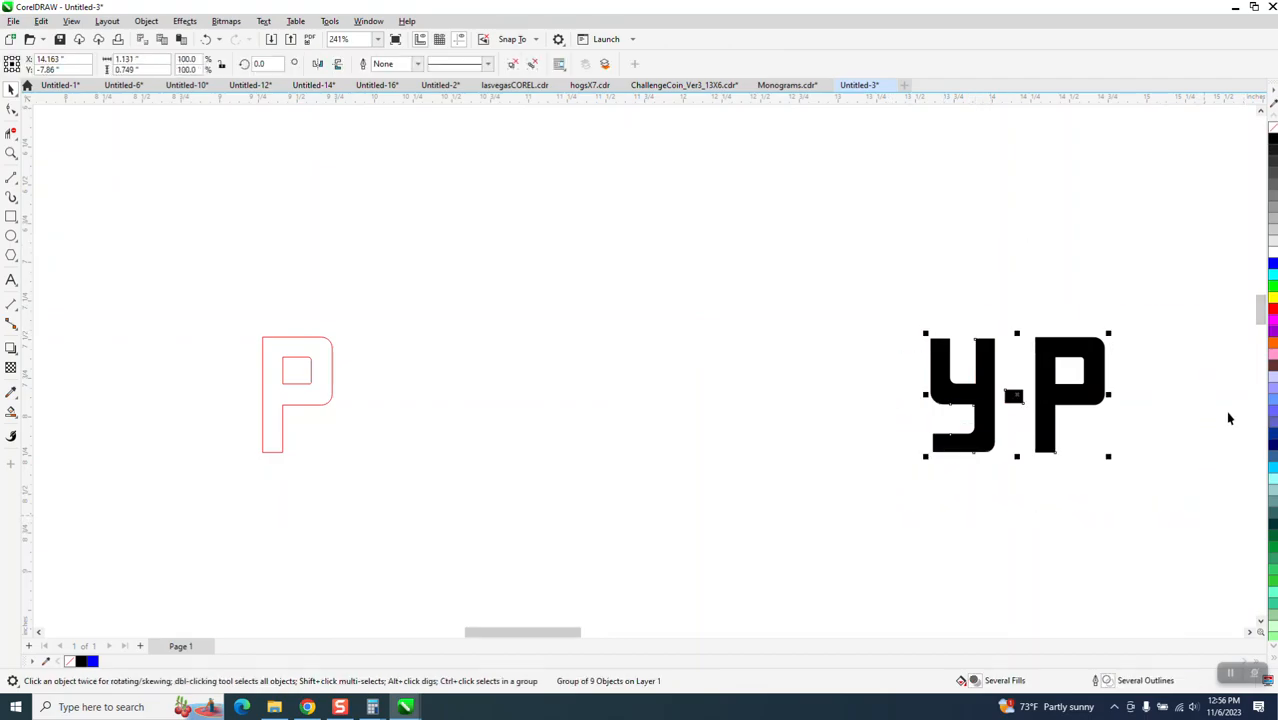
# - Move the black y-P group directly beside the remaining y-P bitmap, to its right
pyautogui.scroll(-4, 1085, 405)
pyautogui.scroll(-1, 1085, 405)
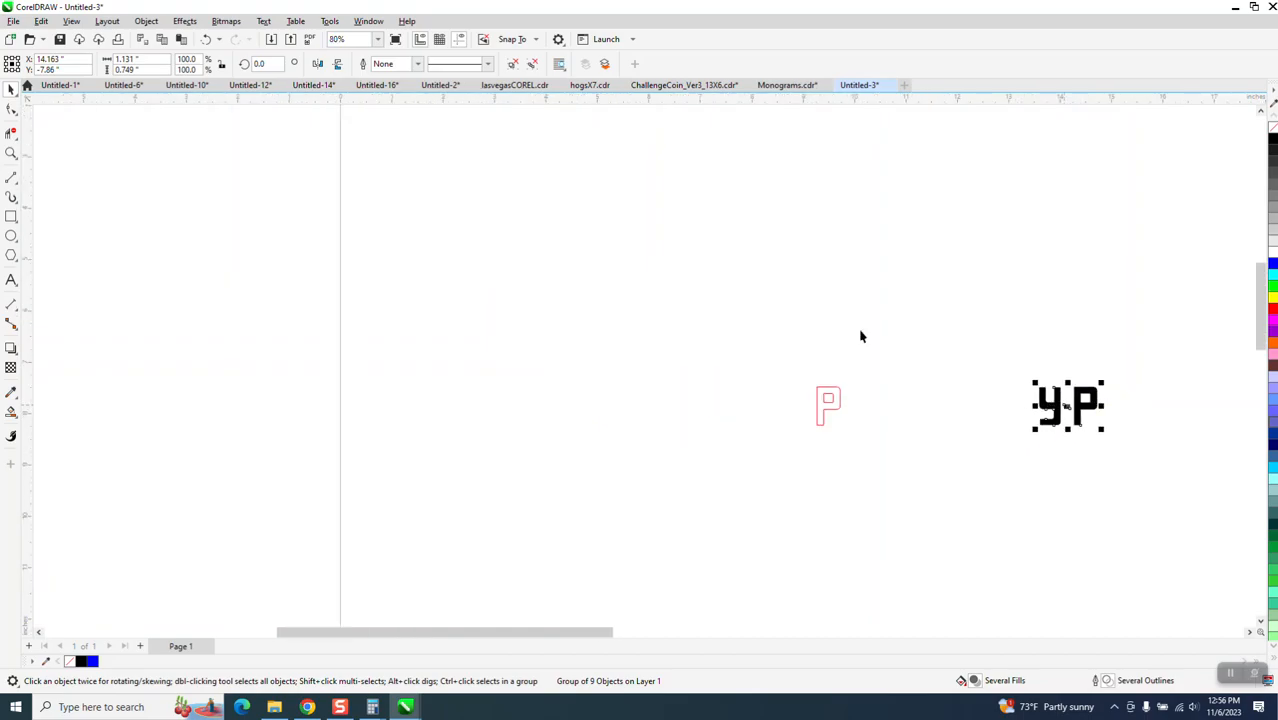
pyautogui.scroll(-1, 714, 397)
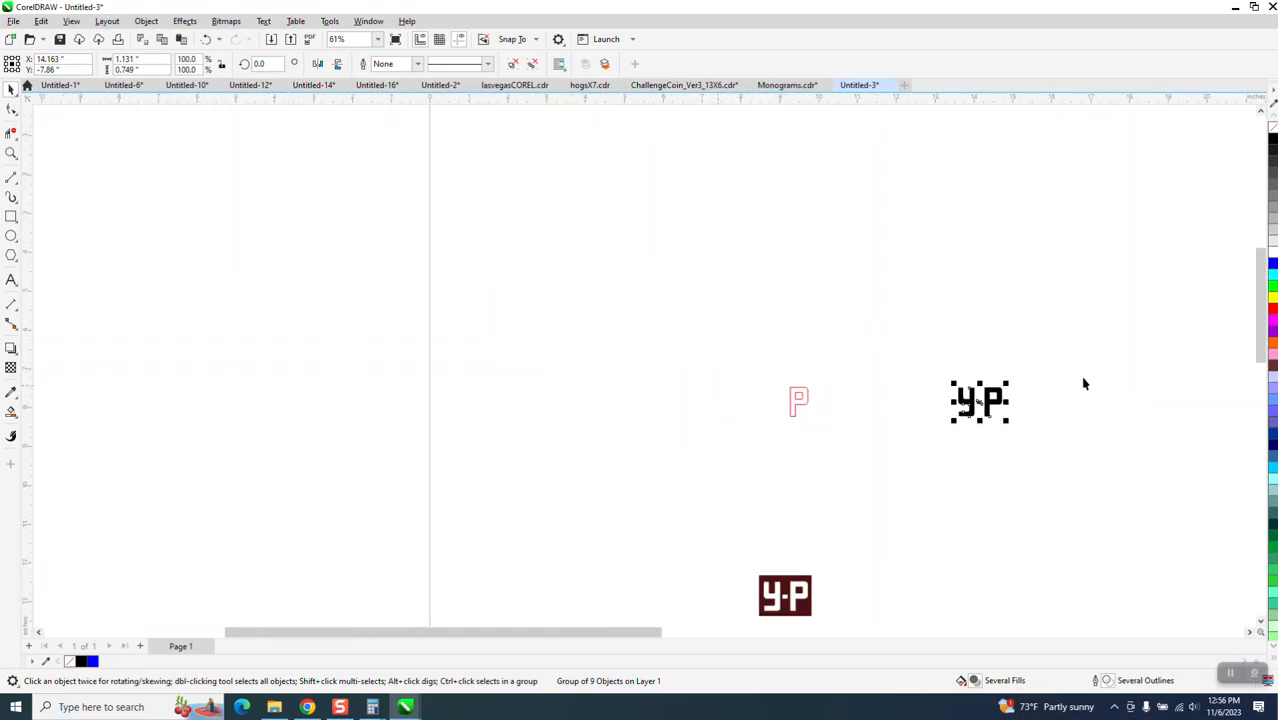
pyautogui.moveTo(984, 408); pyautogui.dragTo(842, 603)
pyautogui.click(11, 153)
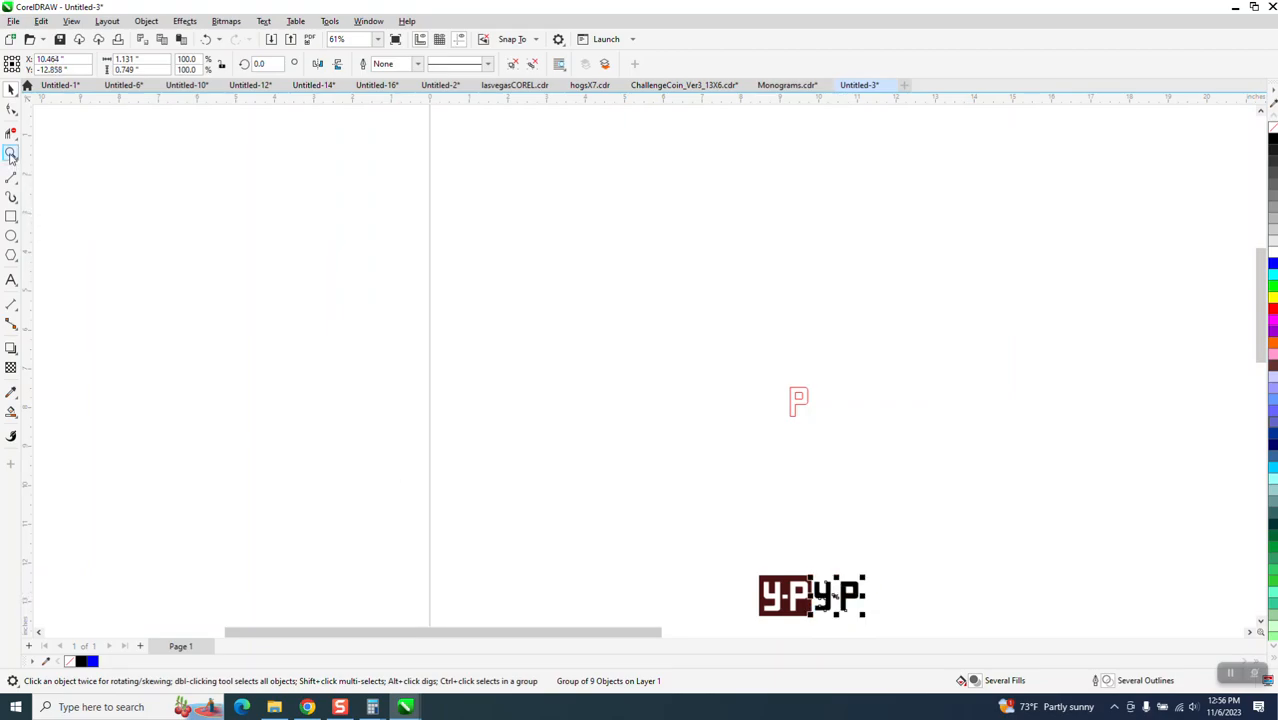
pyautogui.moveTo(753, 552); pyautogui.dragTo(939, 626)
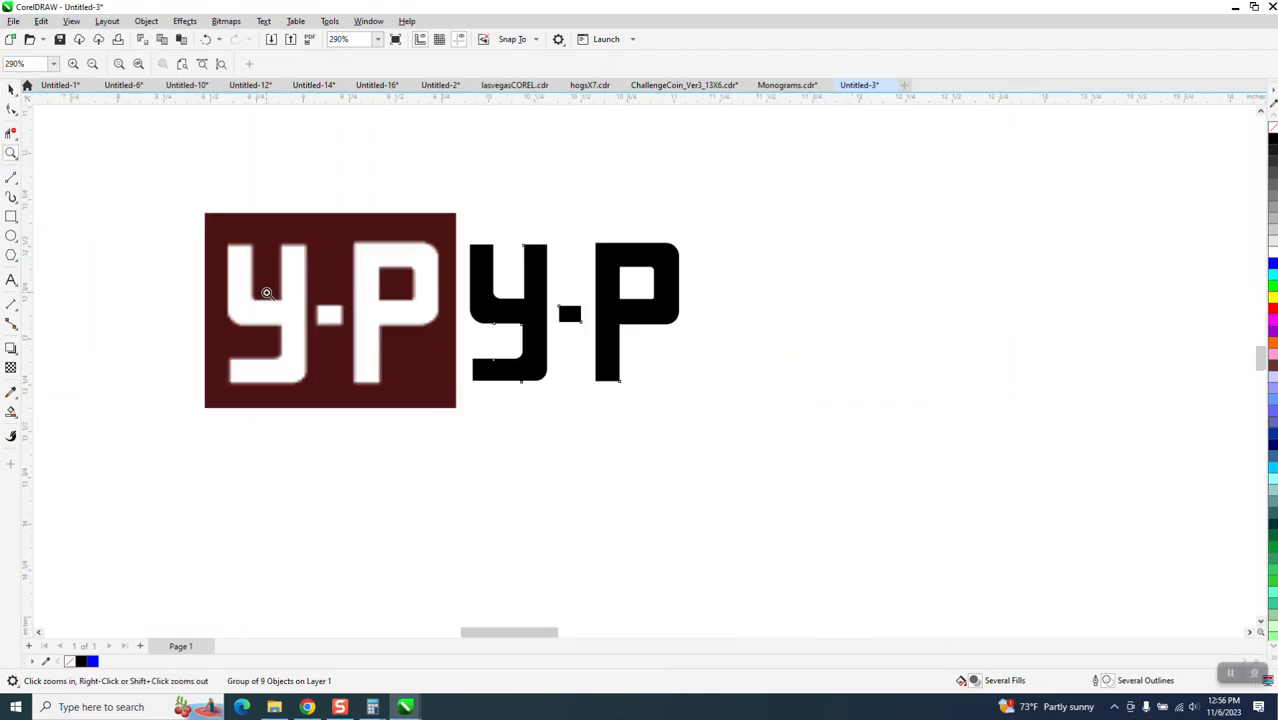
# - Remove the fill from the y-P group and give it a black hairline outline
pyautogui.click(11, 89)
pyautogui.press('space')
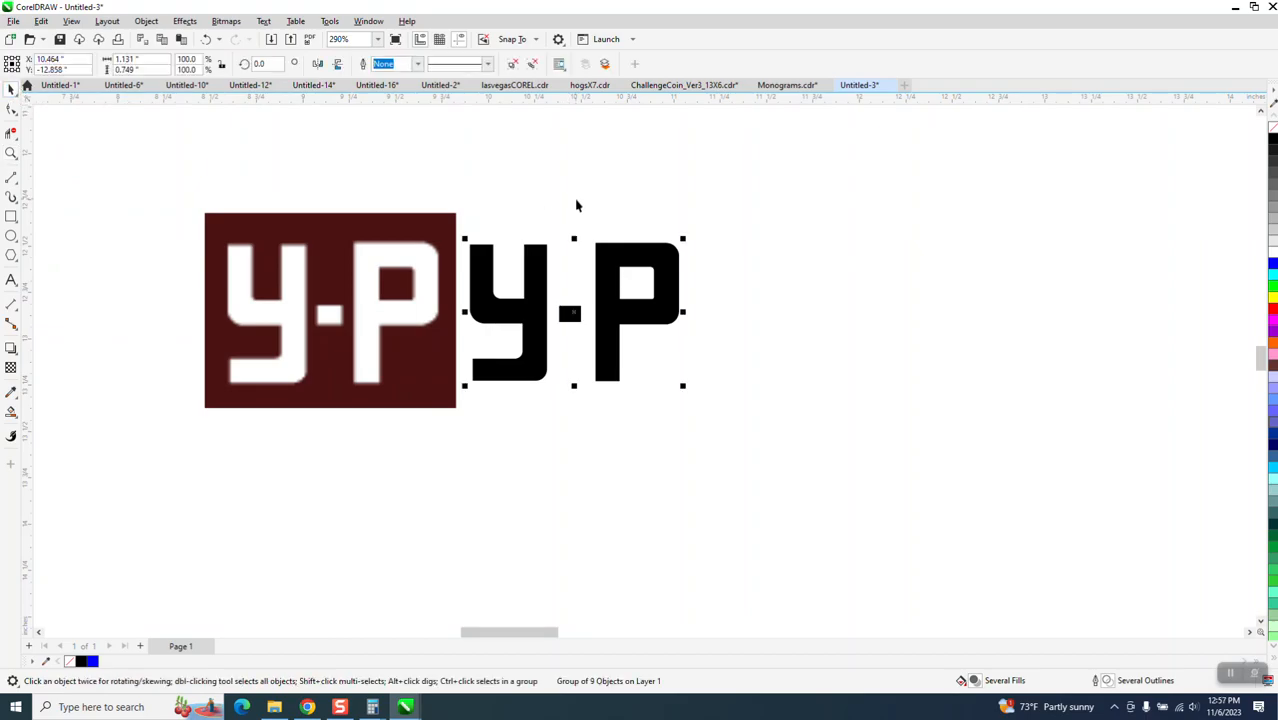
pyautogui.click(1272, 129)
pyautogui.rightClick(1272, 140)
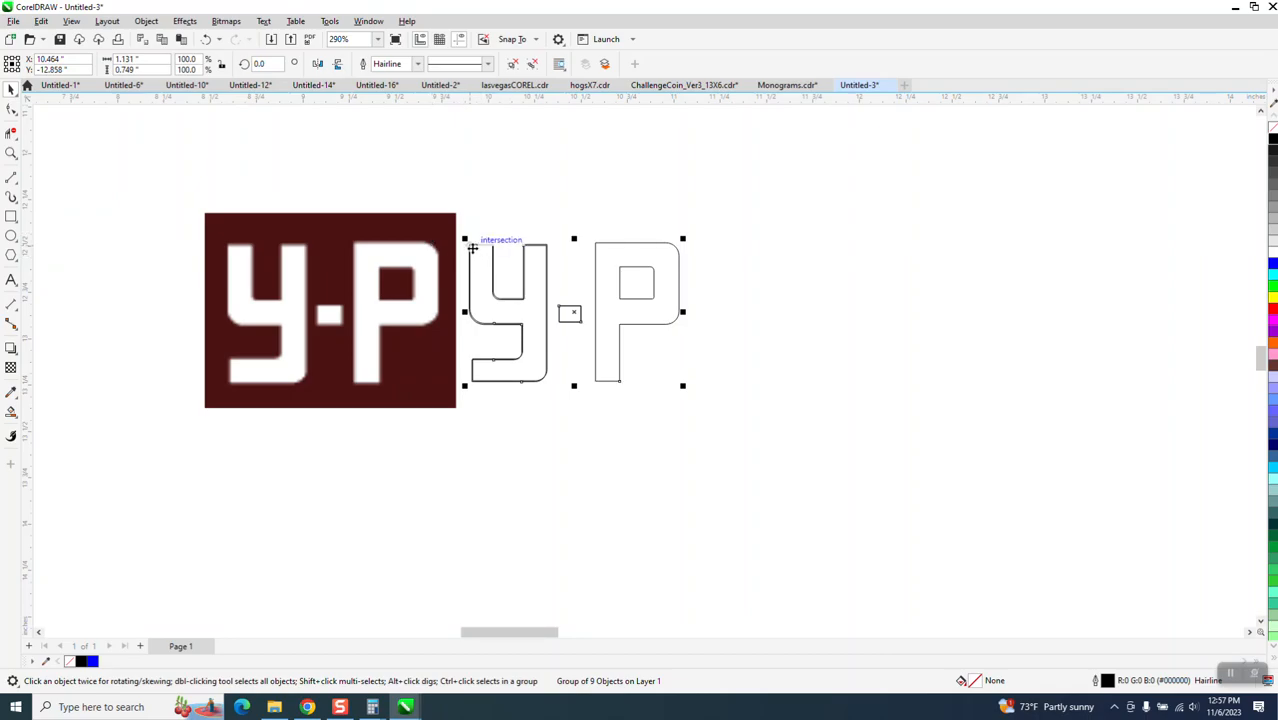
# - Try to delete the duplicate y outline while it is still grouped, and undo the deletion
pyautogui.click(11, 153)
pyautogui.moveTo(462, 231); pyautogui.dragTo(575, 285)
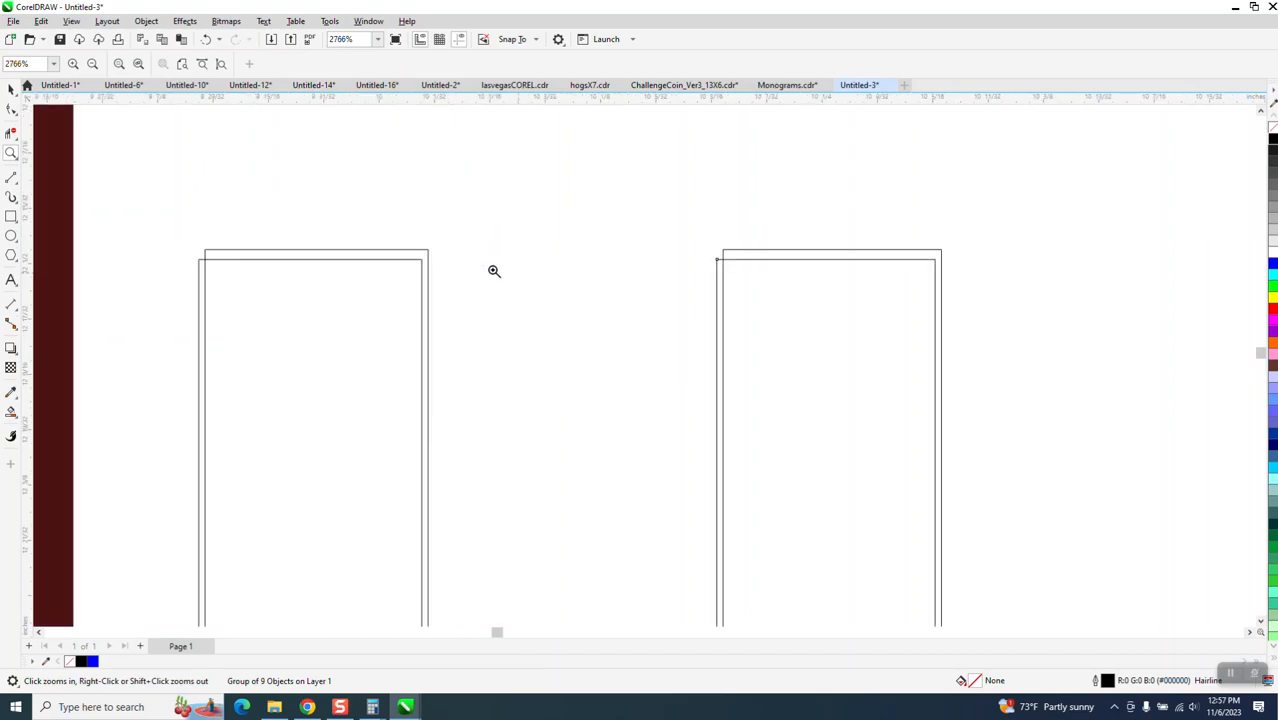
pyautogui.click(11, 89)
pyautogui.click(243, 268)
pyautogui.click(247, 260)
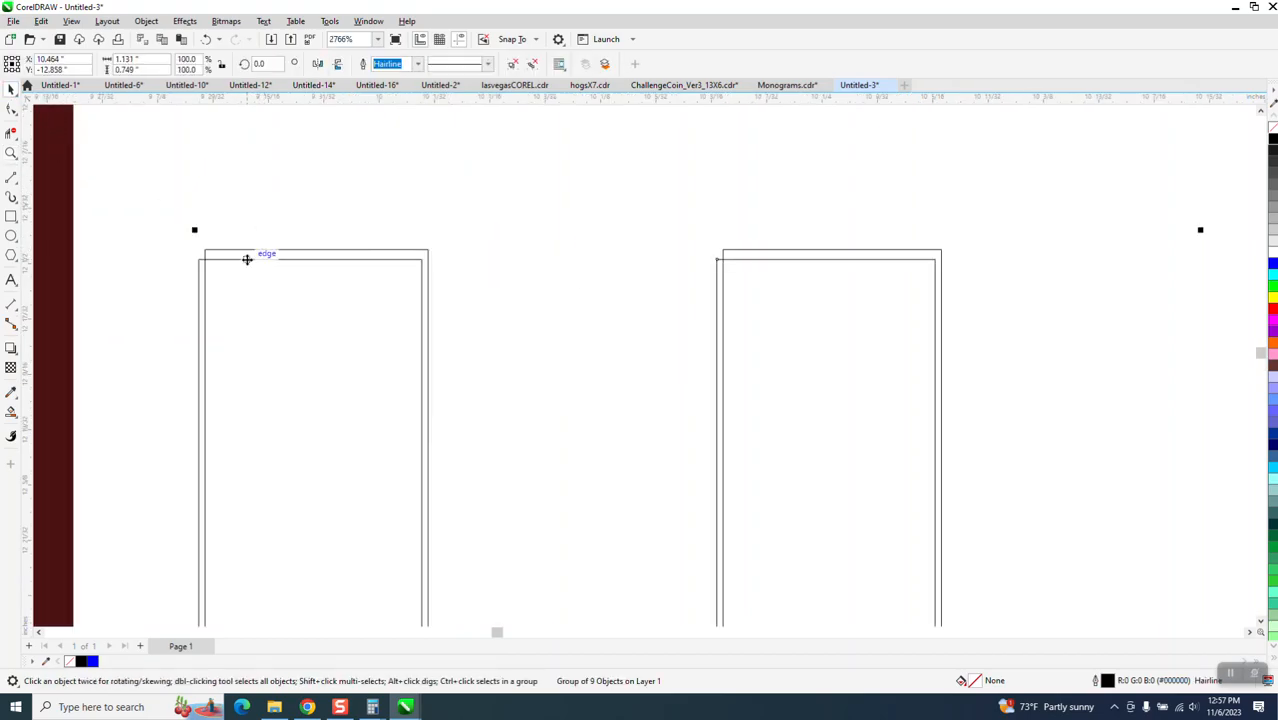
pyautogui.press('Delete')
pyautogui.click(206, 39)
# - Ungroup the y-P outlines and delete the offset duplicate of the y
pyautogui.click(146, 21)
pyautogui.moveTo(160, 247)
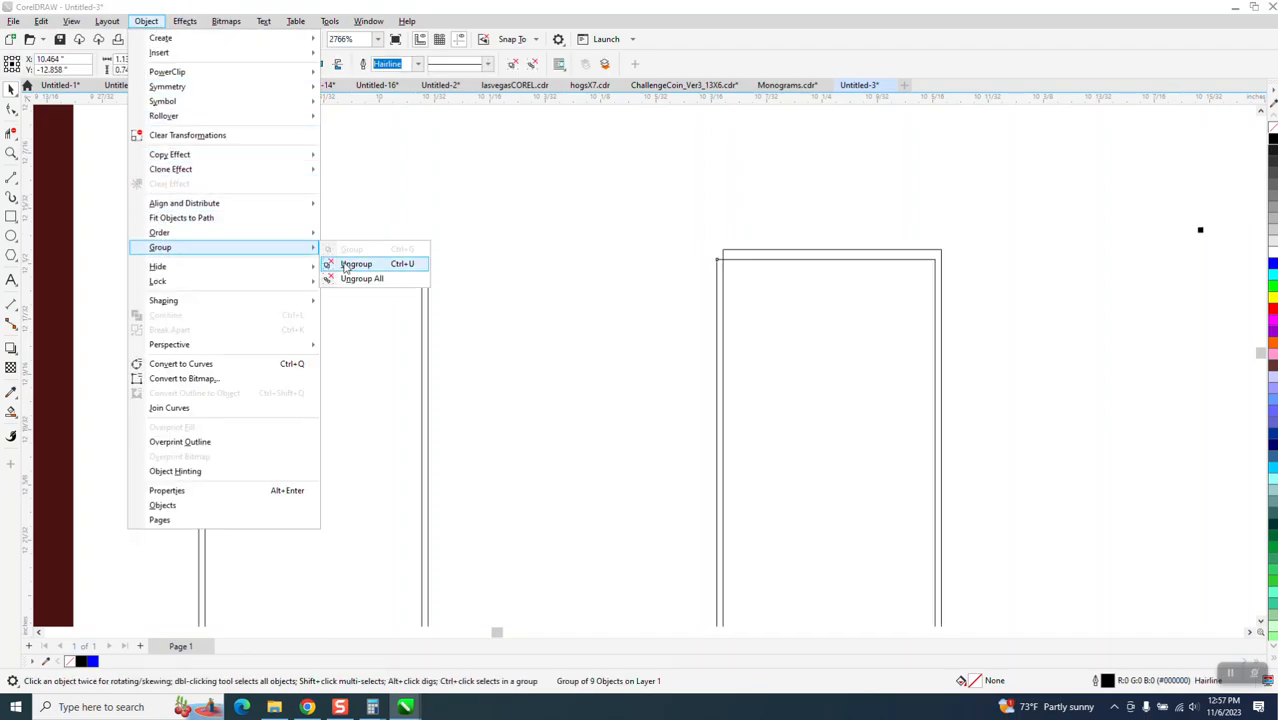
pyautogui.click(340, 263)
pyautogui.click(367, 259)
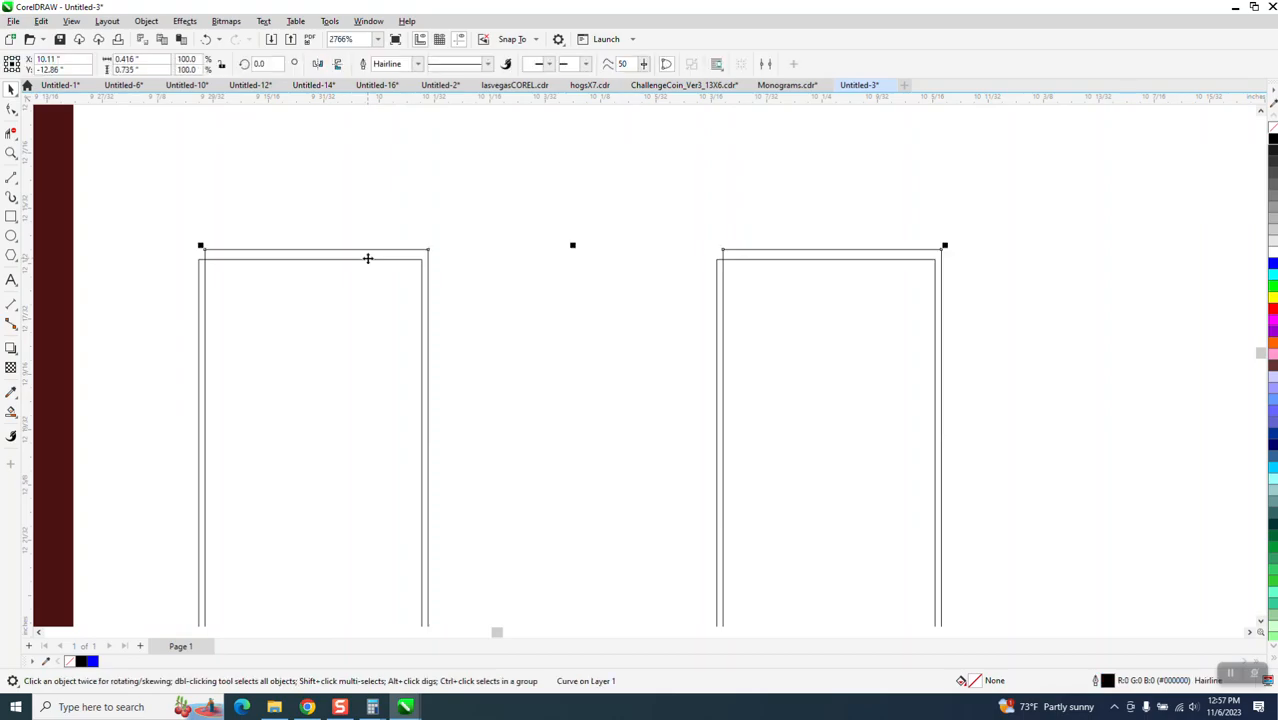
pyautogui.press('Escape')
# - Draw a rectangle about 1.355 by 1.053 inches around the bitmap's edges and center it on the page
pyautogui.scroll(-5, 400, 258)
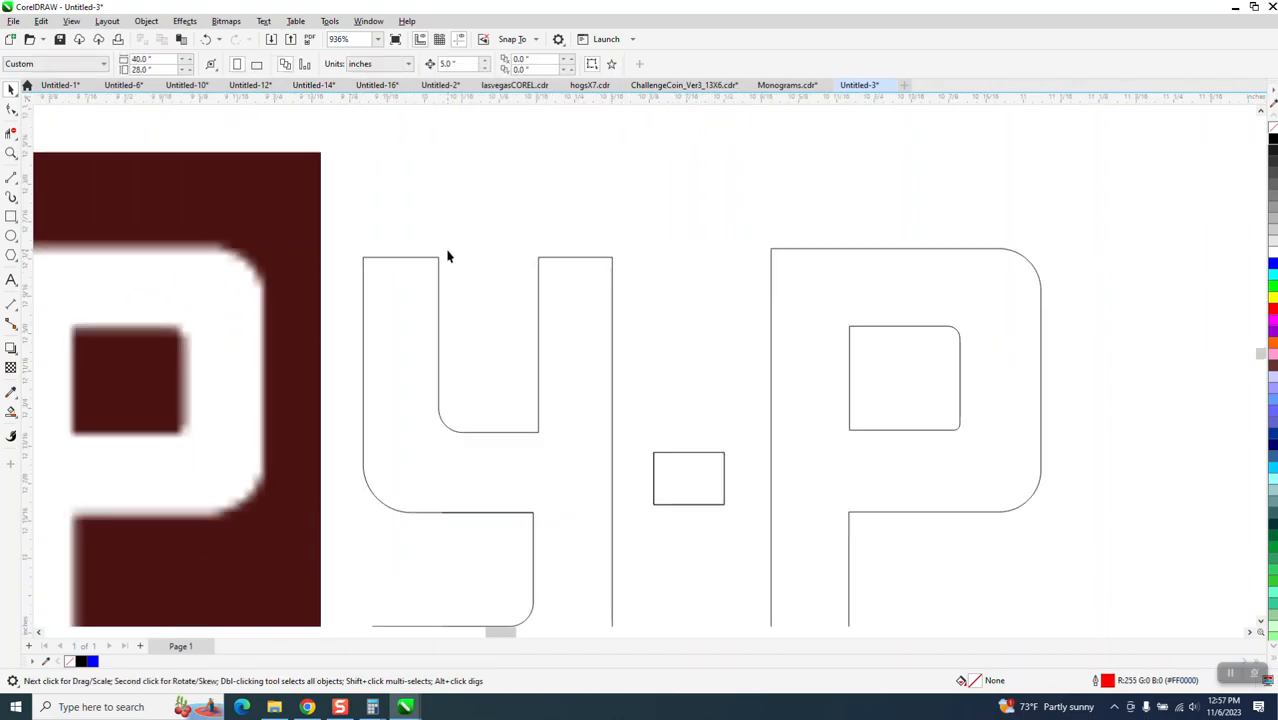
pyautogui.scroll(-1, 482, 255)
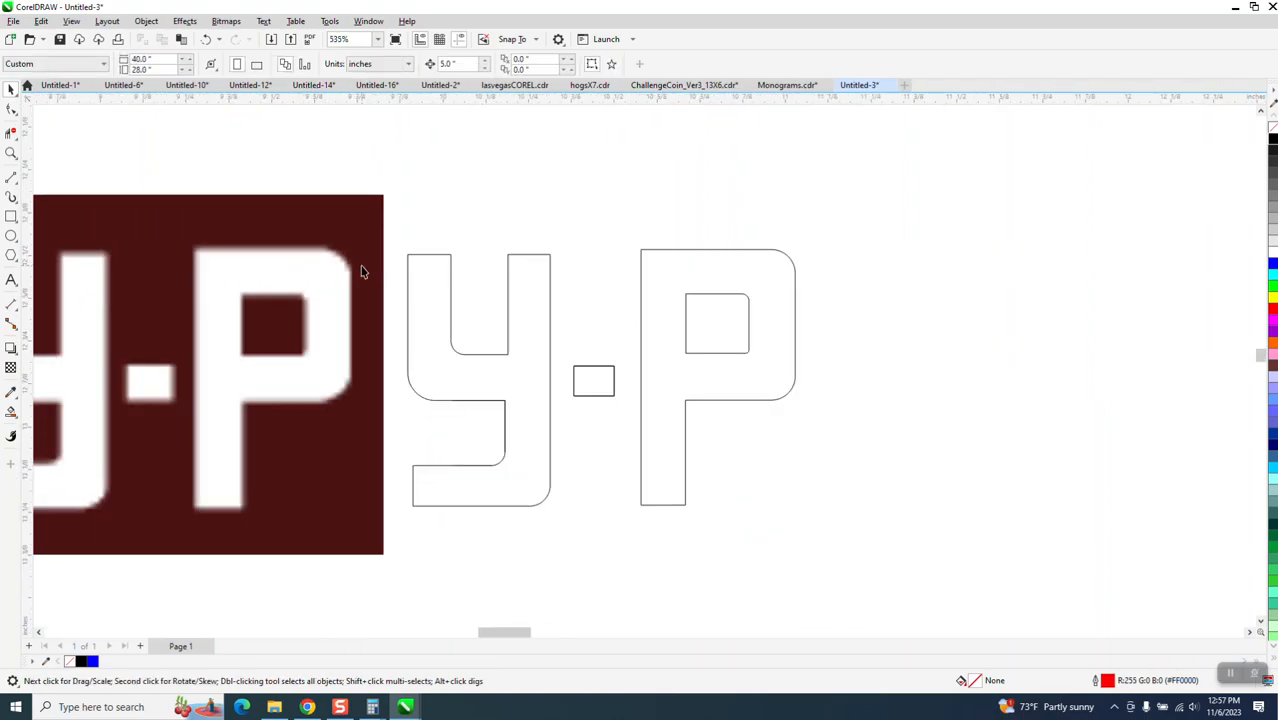
pyautogui.scroll(-1, 445, 275)
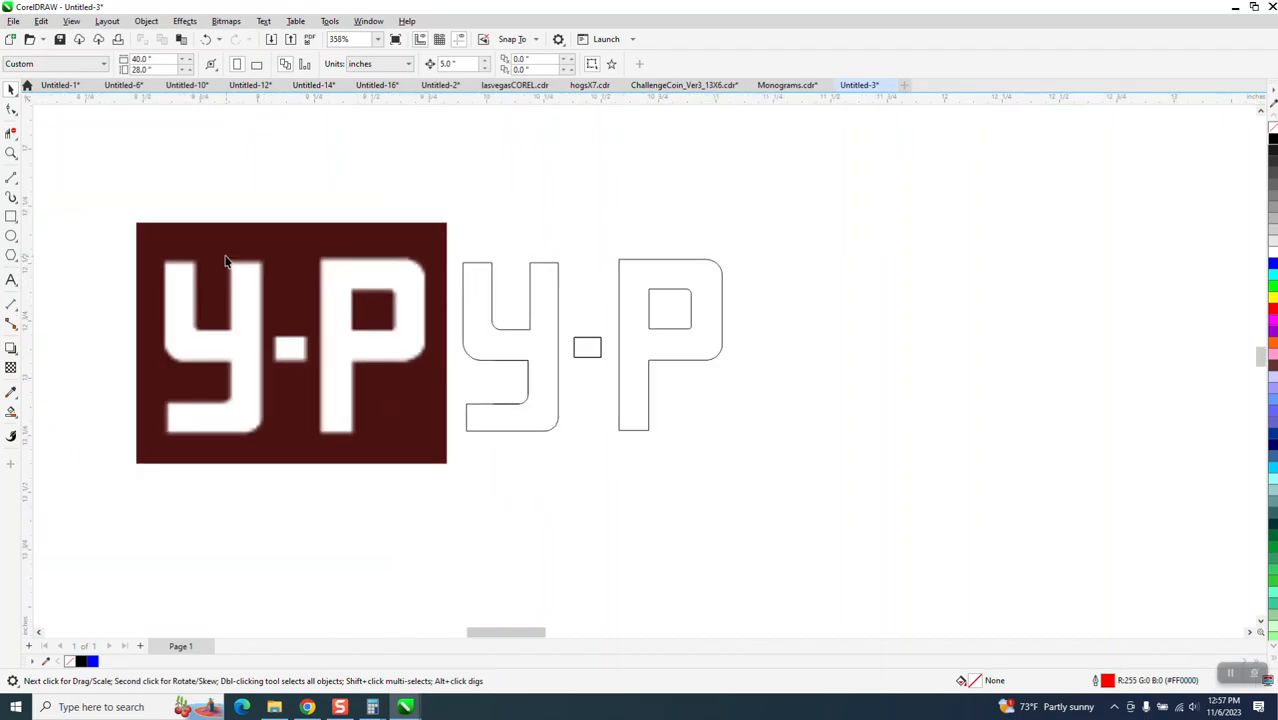
pyautogui.click(11, 216)
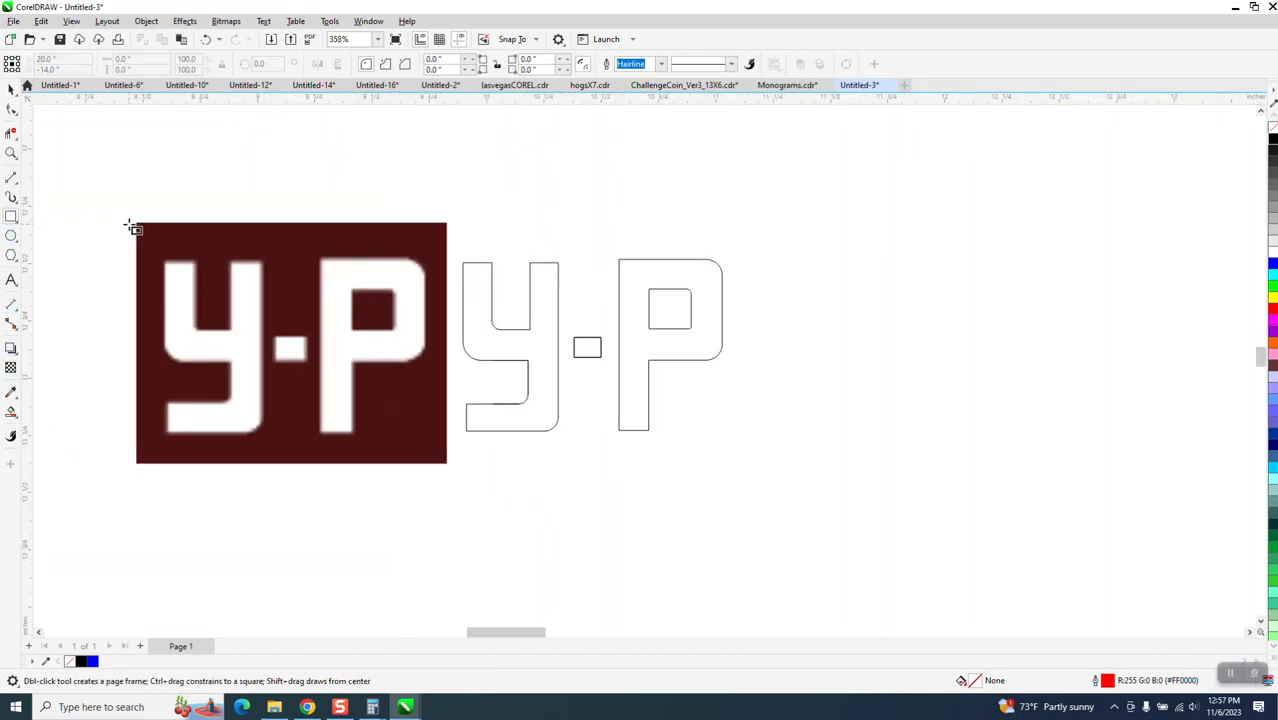
pyautogui.moveTo(137, 225); pyautogui.dragTo(451, 466)
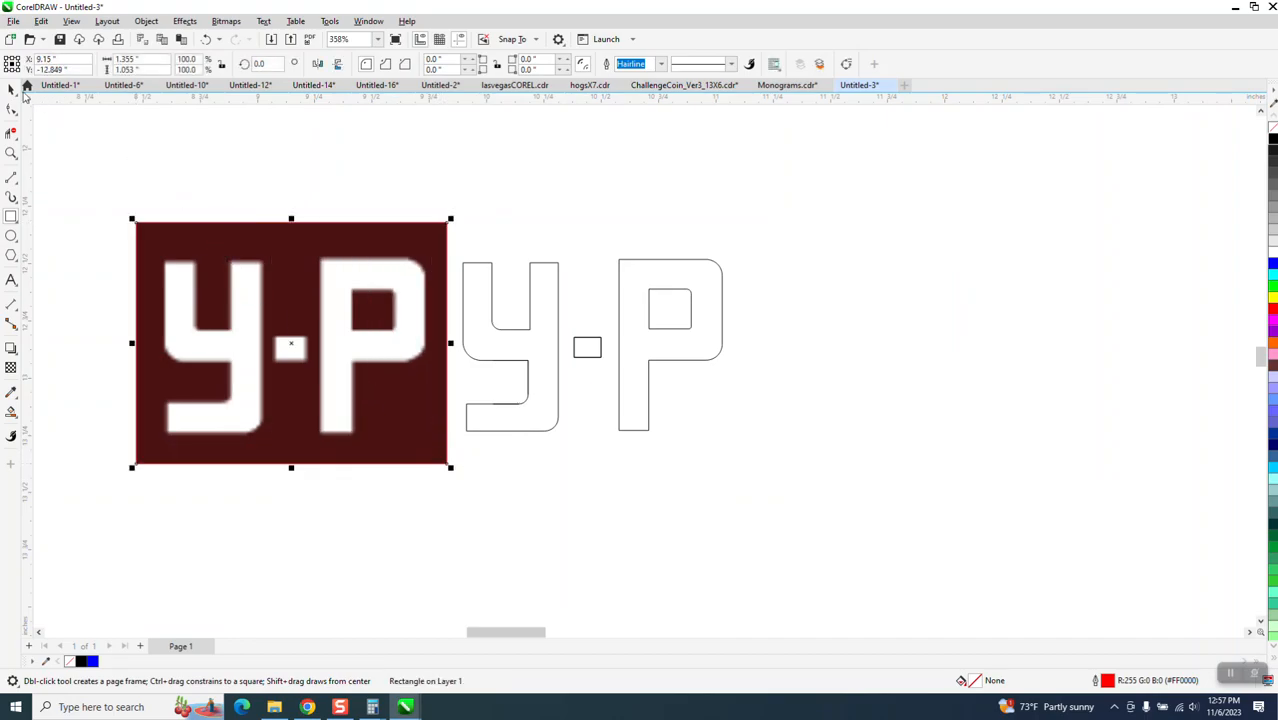
pyautogui.press('space')
pyautogui.scroll(-2, 386, 321)
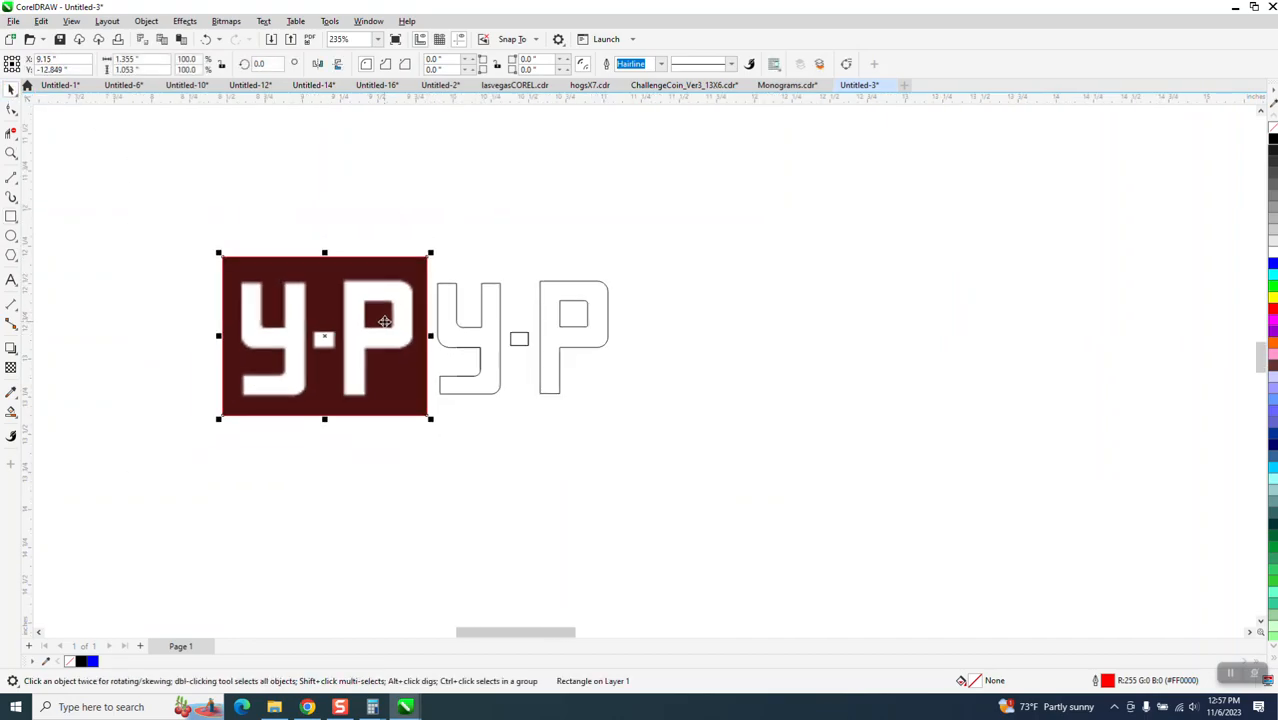
pyautogui.press('p')
# - Group all the y-P outlines and center the group on the page inside the rectangle
pyautogui.click(548, 360)
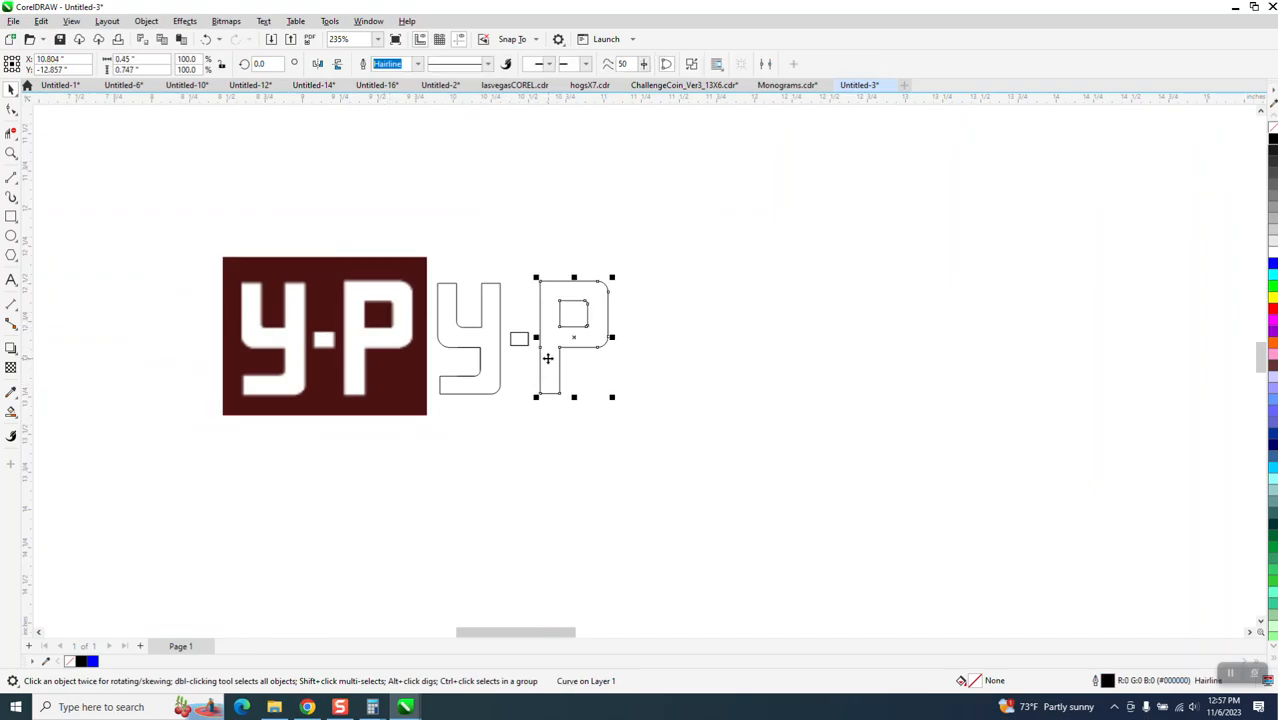
pyautogui.moveTo(432, 264); pyautogui.dragTo(685, 402)
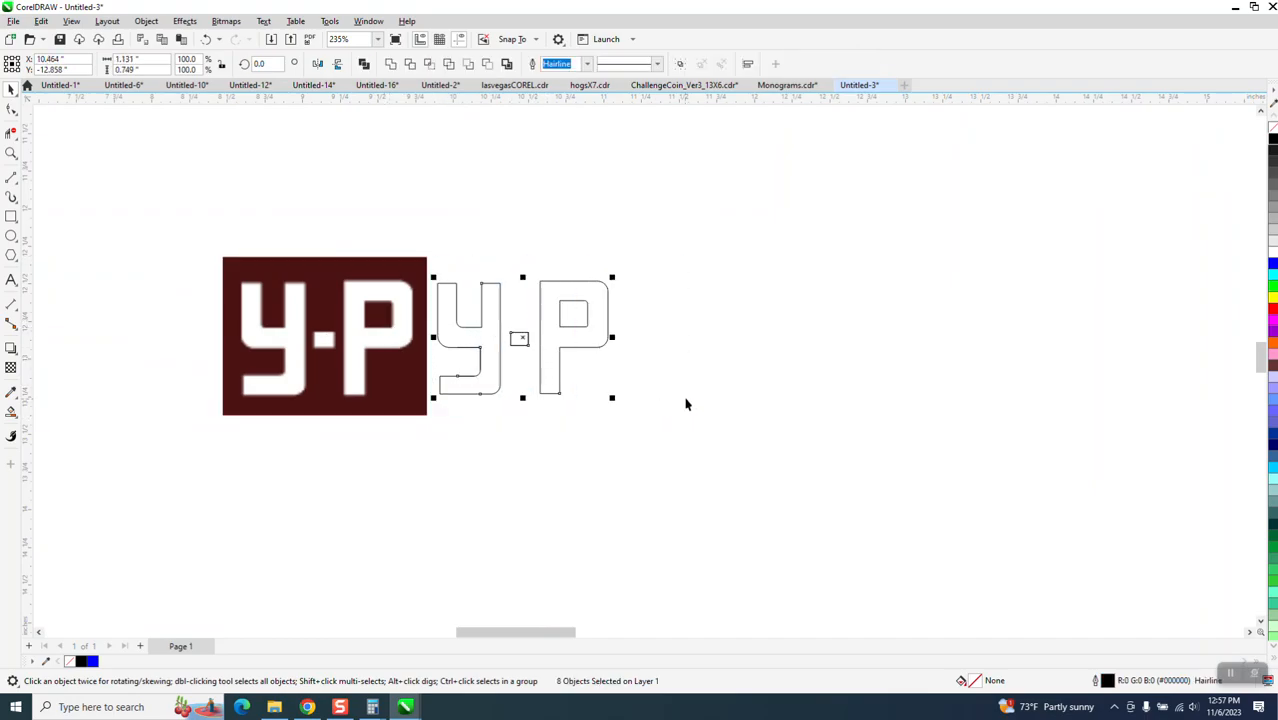
pyautogui.hotkey('ctrl', 'g')
pyautogui.press('p')
# - Move the y-P bitmap to just above the framed y-P outlines for comparison
pyautogui.scroll(-3, 499, 395)
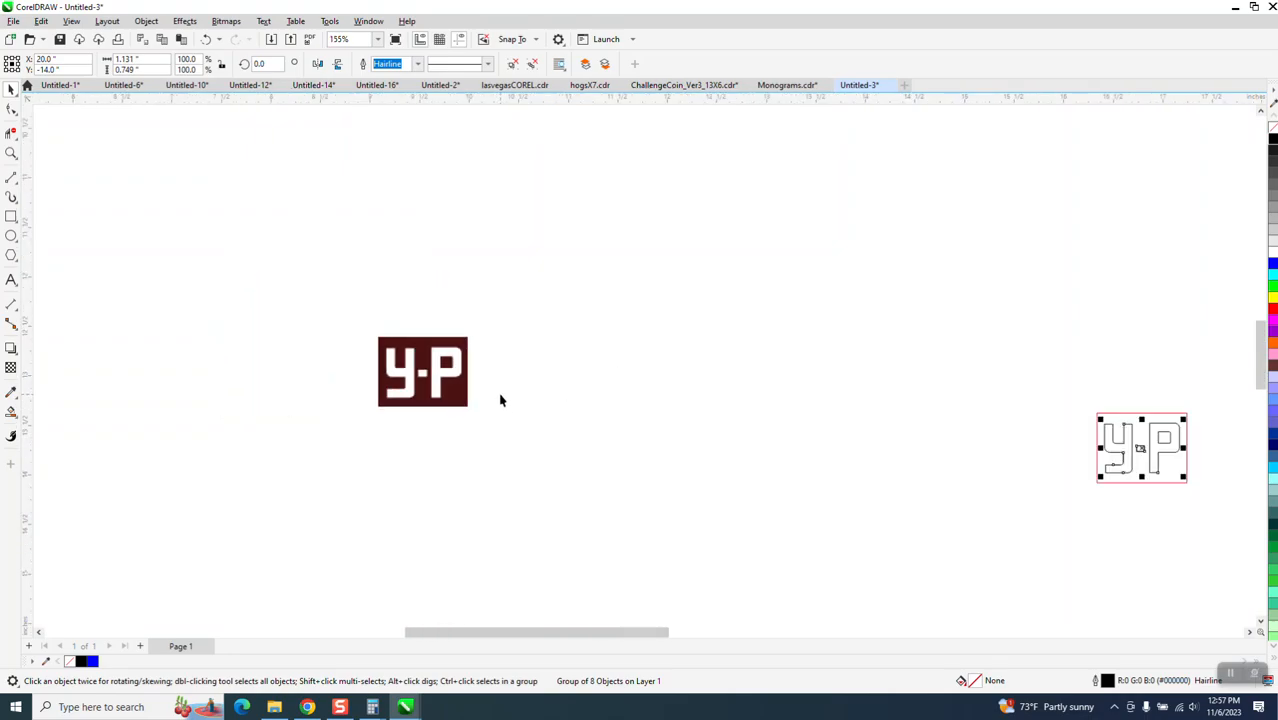
pyautogui.moveTo(466, 386); pyautogui.dragTo(1006, 383)
pyautogui.click(11, 153)
pyautogui.moveTo(922, 323); pyautogui.dragTo(1076, 485)
pyautogui.click(11, 89)
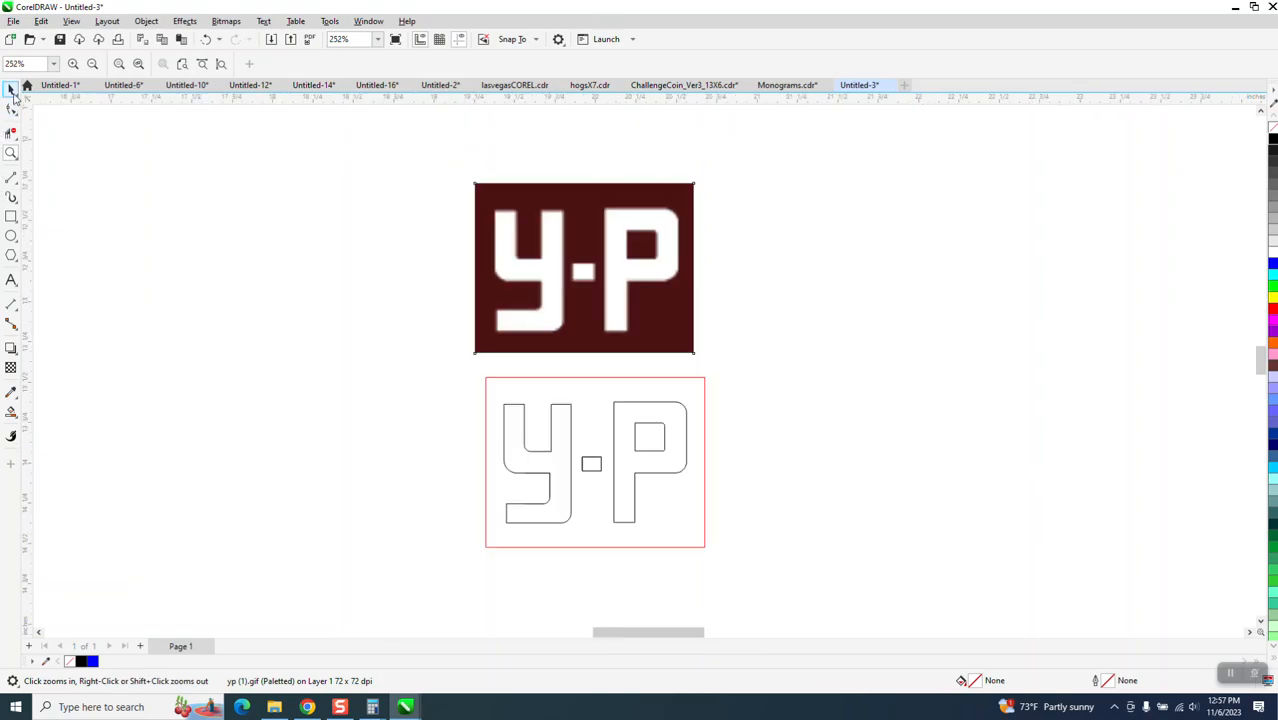
# - Move the red rectangle and the y-P outlines together to just beneath the bitmap, aligned with its edges
pyautogui.moveTo(603, 390); pyautogui.dragTo(591, 374)
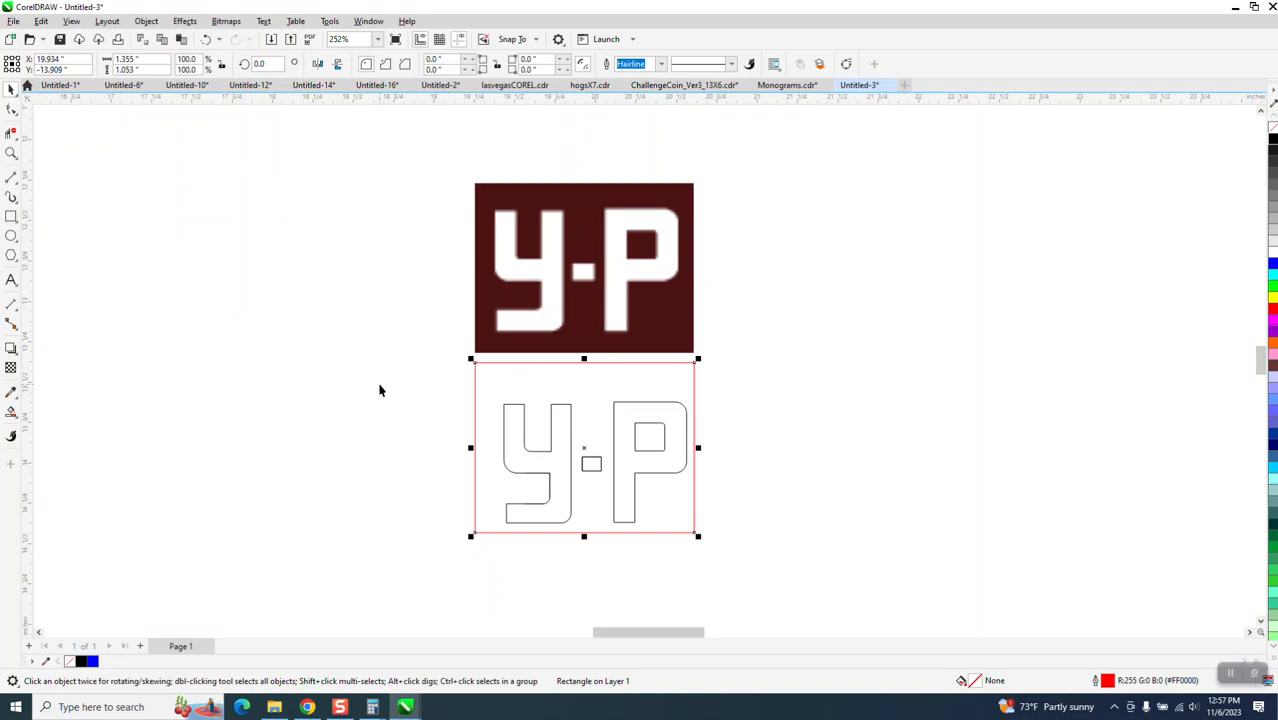
pyautogui.click(205, 38)
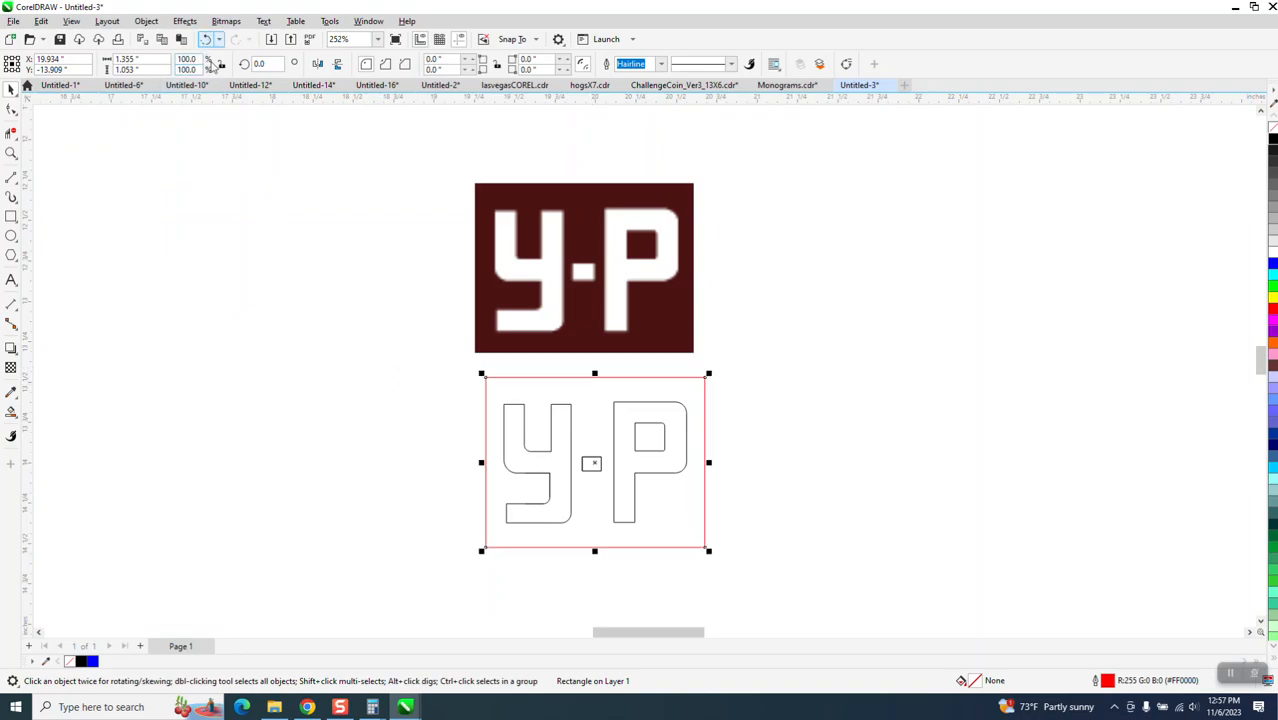
pyautogui.moveTo(436, 355); pyautogui.dragTo(742, 577)
pyautogui.moveTo(588, 459); pyautogui.dragTo(587, 449)
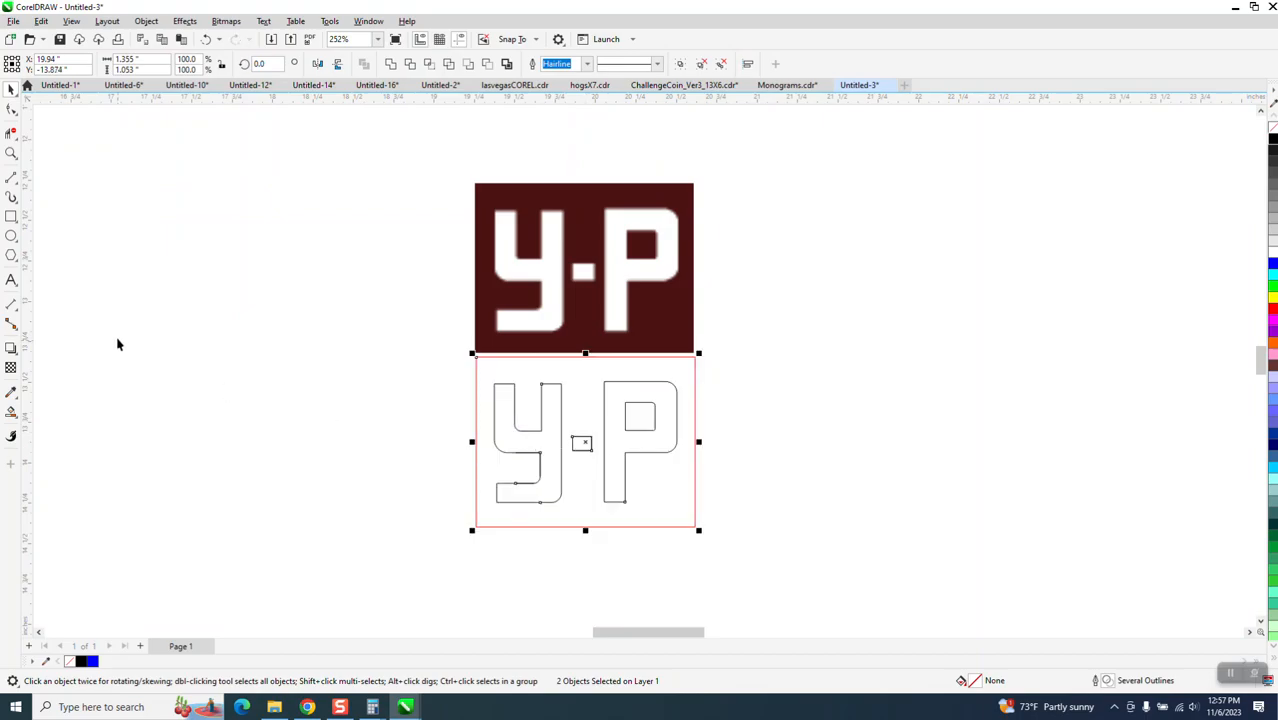
# - Smart Fill the area around the letters and the P's inner opening with the dark maroon #4B1312 sampled from the bitmap
pyautogui.click(13, 412)
pyautogui.click(50, 426)
pyautogui.click(152, 64)
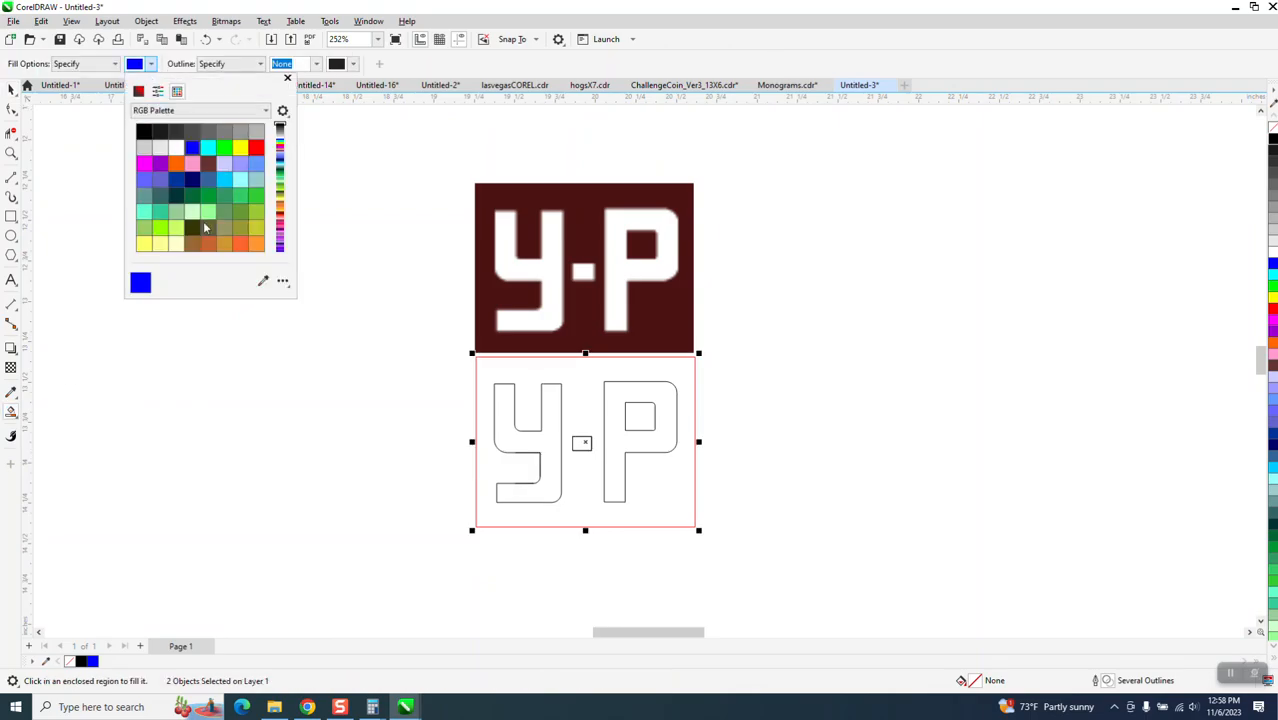
pyautogui.click(263, 281)
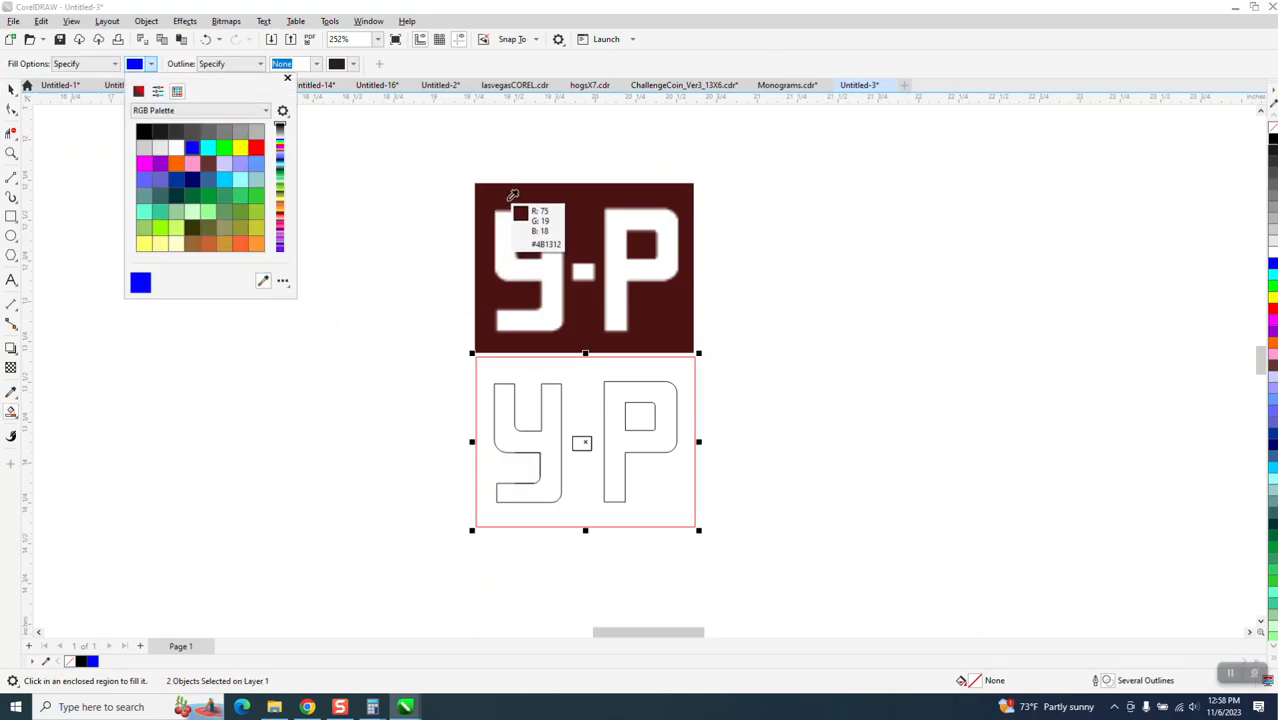
pyautogui.click(513, 200)
pyautogui.click(573, 368)
pyautogui.click(573, 364)
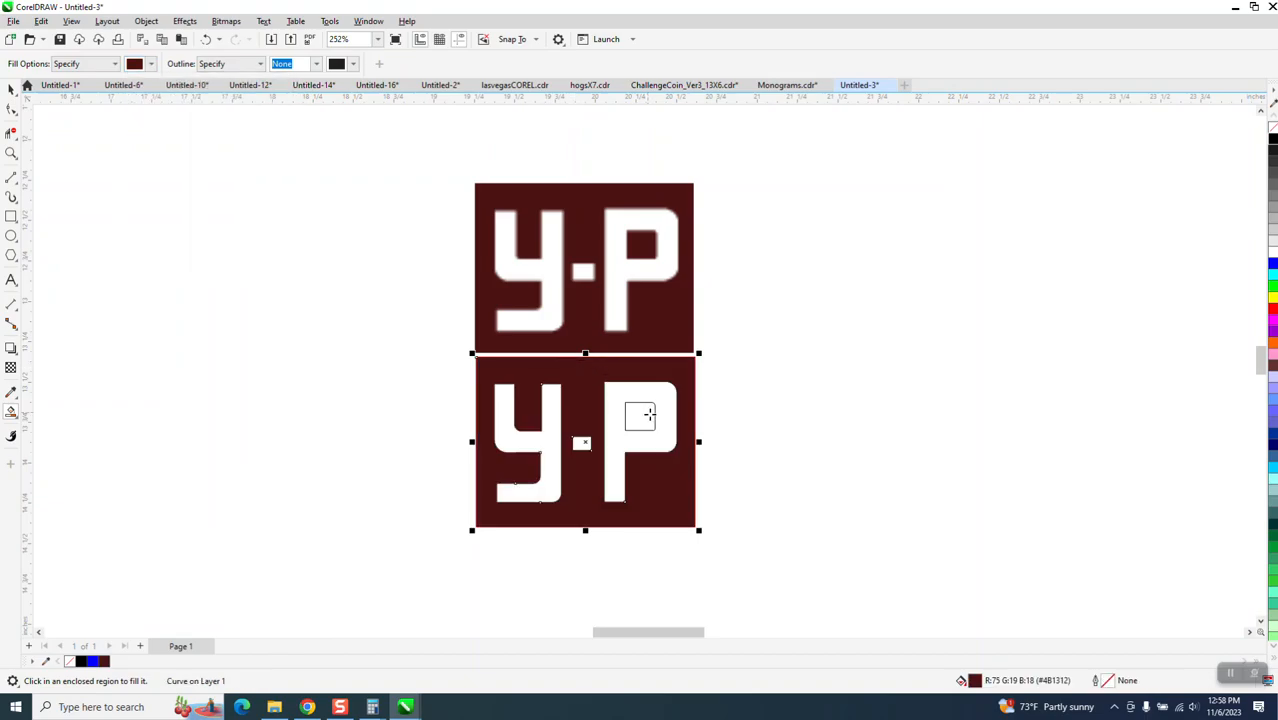
pyautogui.click(640, 414)
pyautogui.click(11, 89)
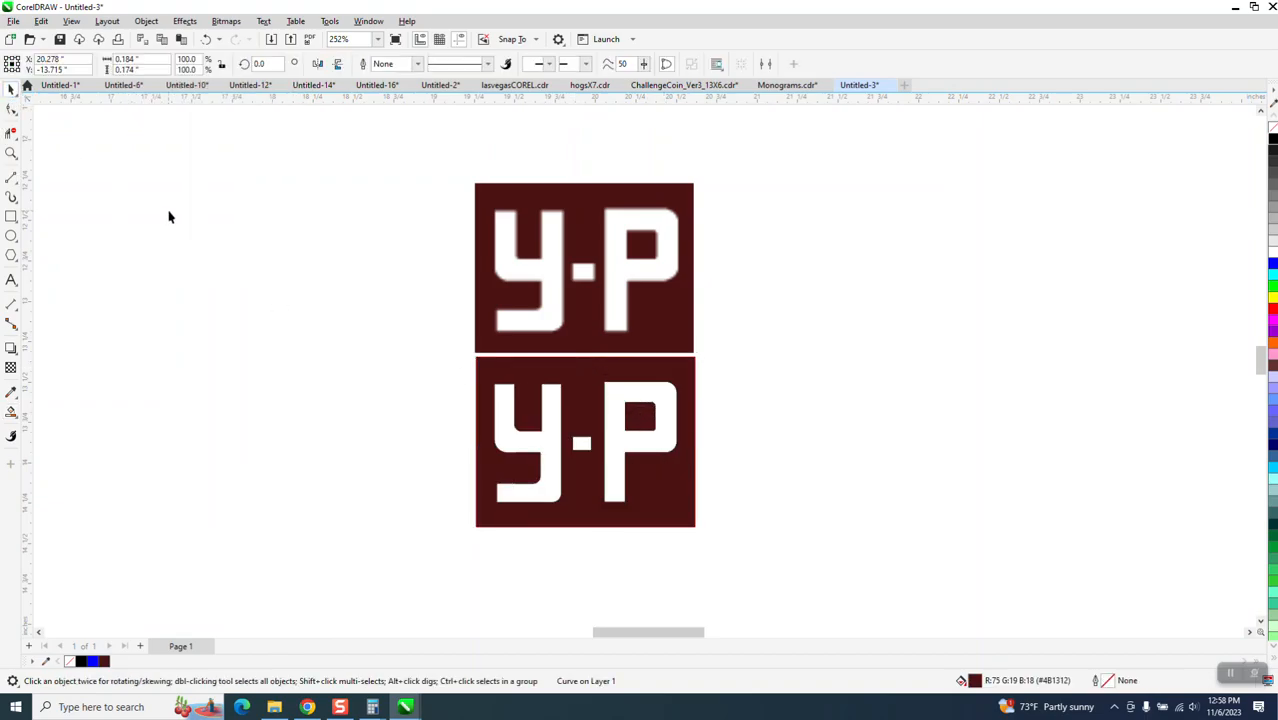